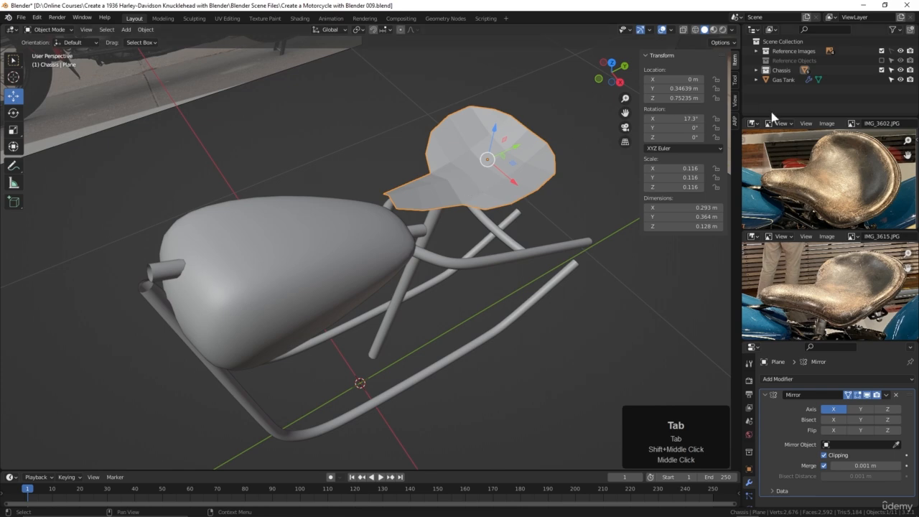
# - Move the seat's Plane object out of the Chassis collection into the Scene Collection and collapse Chassis in the outliner
pyautogui.click(756, 70)
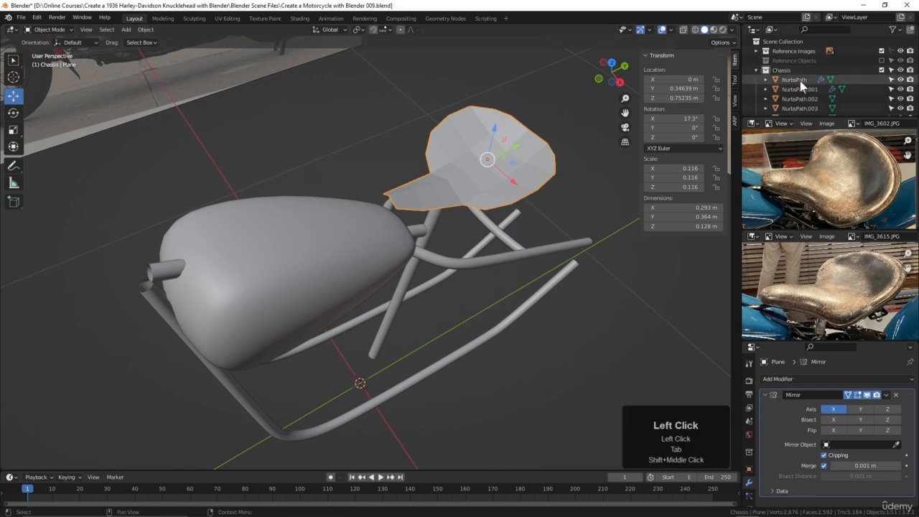
pyautogui.scroll(-2, 800, 86)
pyautogui.scroll(-1, 799, 88)
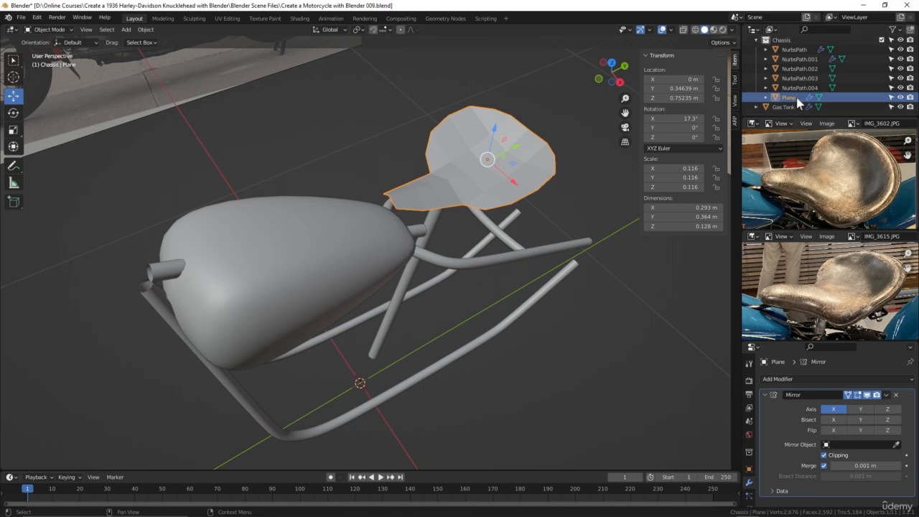
pyautogui.click(799, 100)
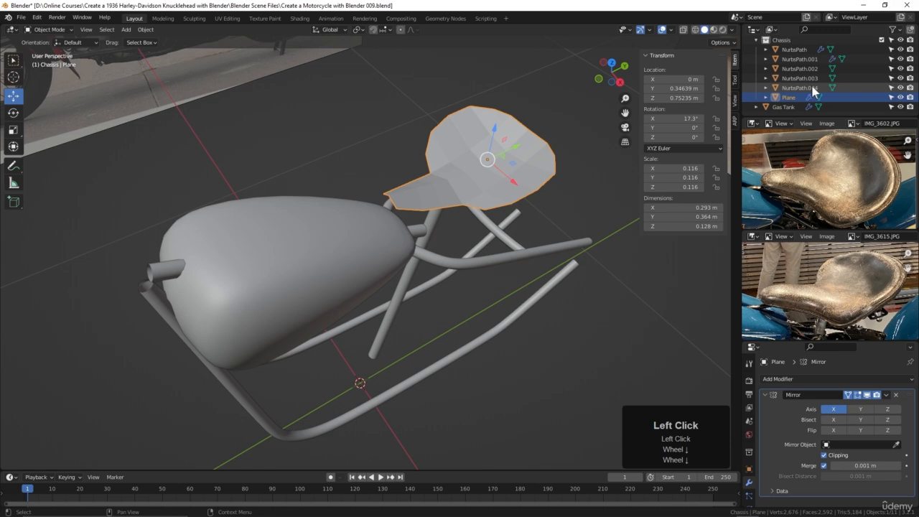
pyautogui.press('m')
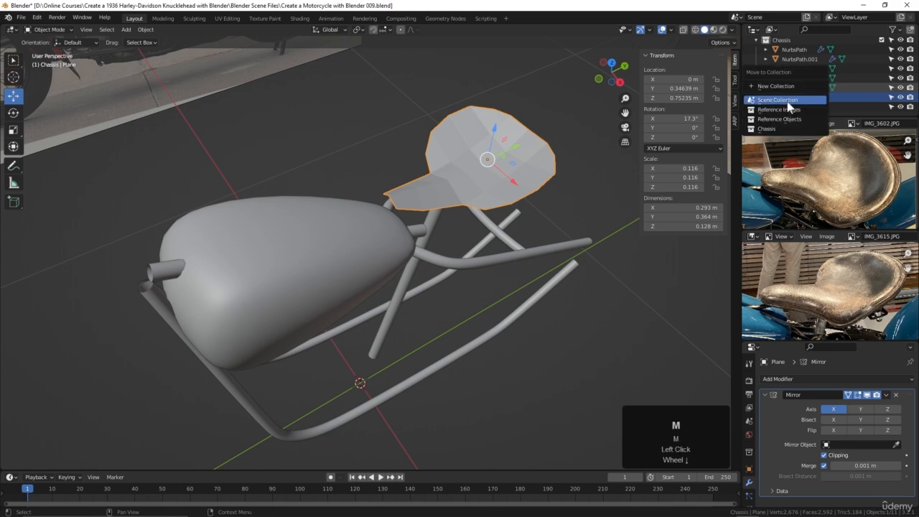
pyautogui.click(781, 101)
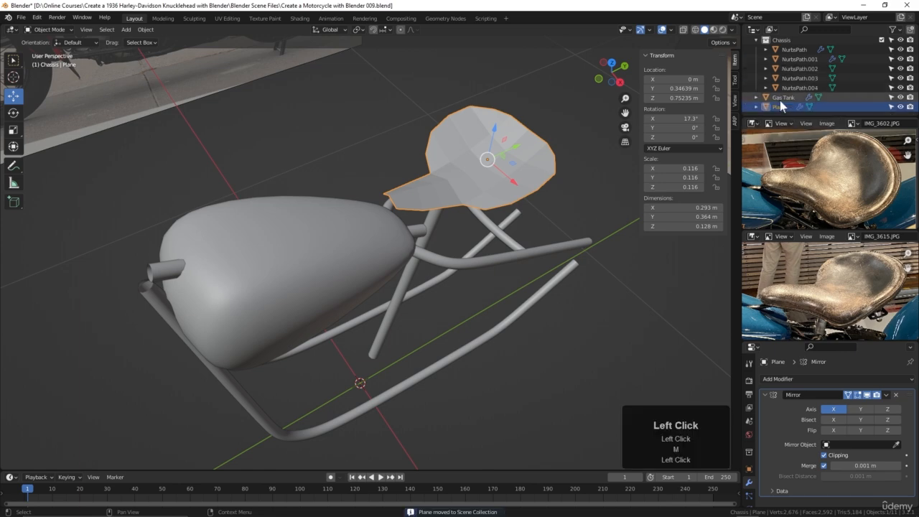
pyautogui.click(754, 39)
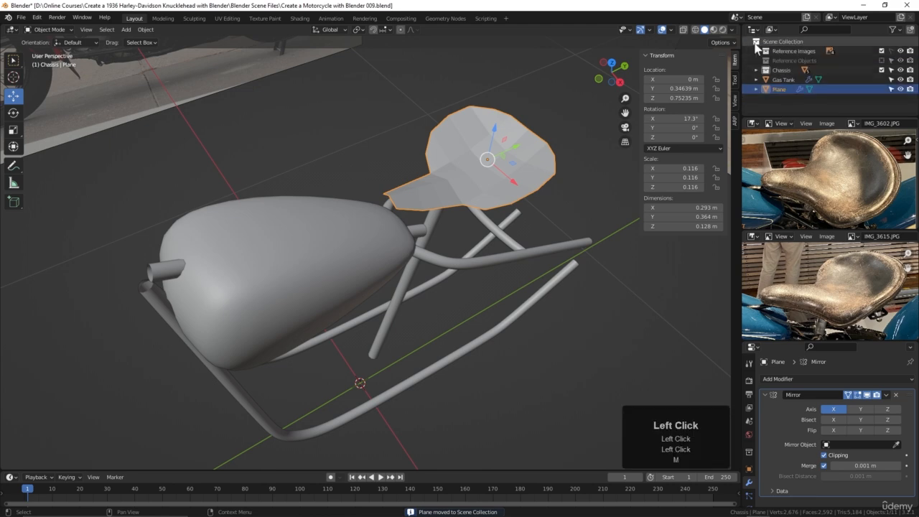
# - Rename the Plane object as Seat
pyautogui.doubleClick(777, 90)
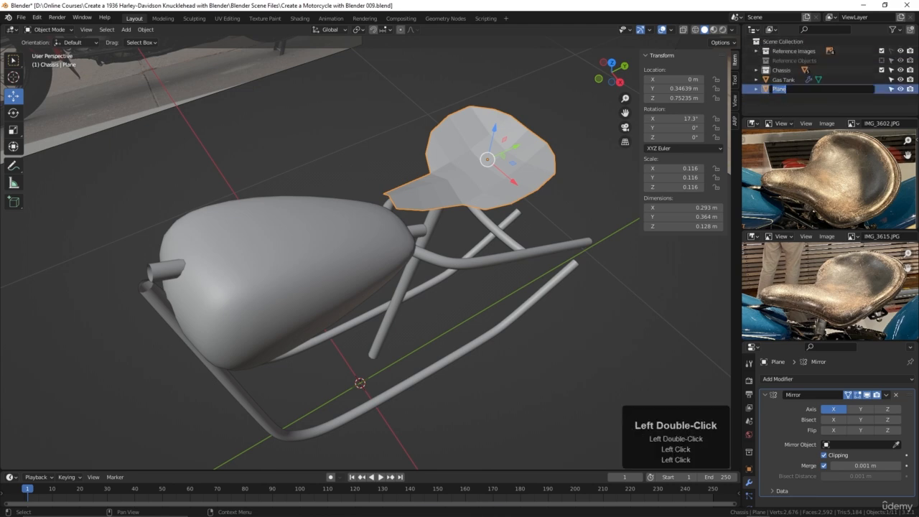
pyautogui.write('Seat')
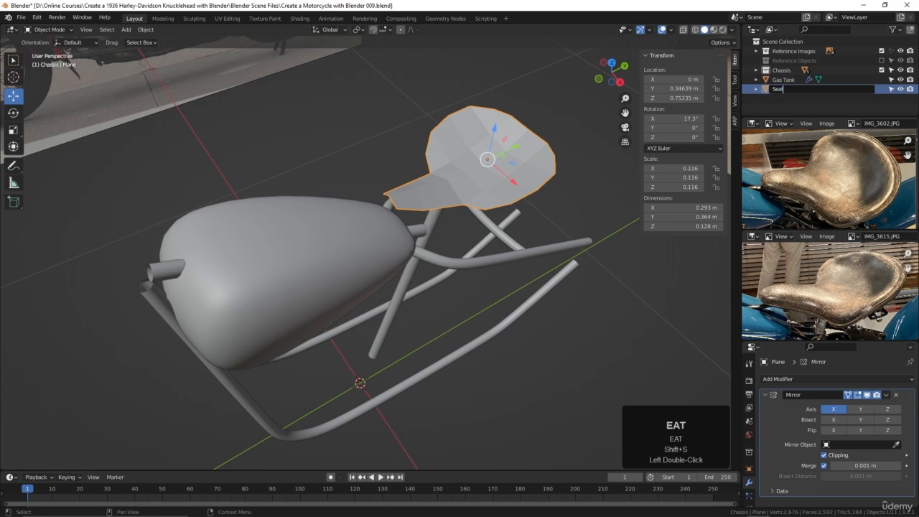
pyautogui.press('Return')
pyautogui.moveTo(483, 236); pyautogui.dragTo(447, 242, button='middle')
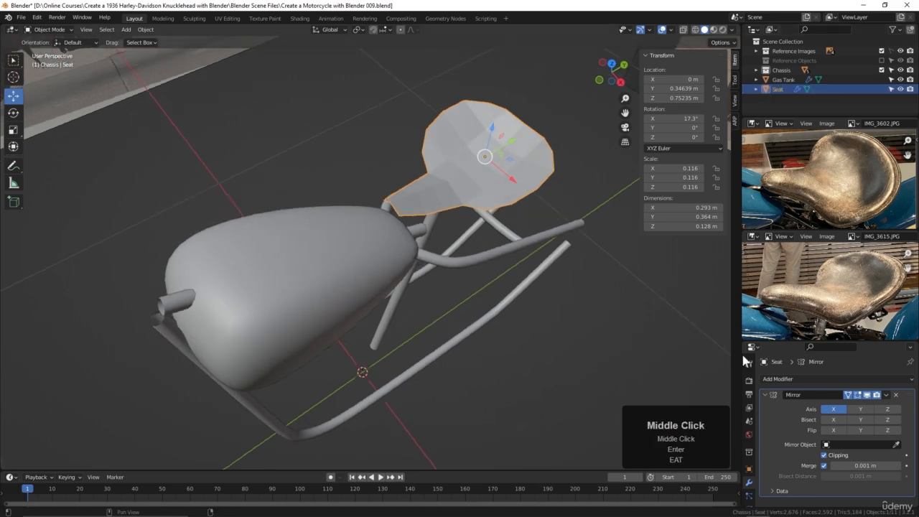
# - Collapse the Mirror modifier's settings and add a Subdivision Surface modifier to the seat
pyautogui.click(764, 394)
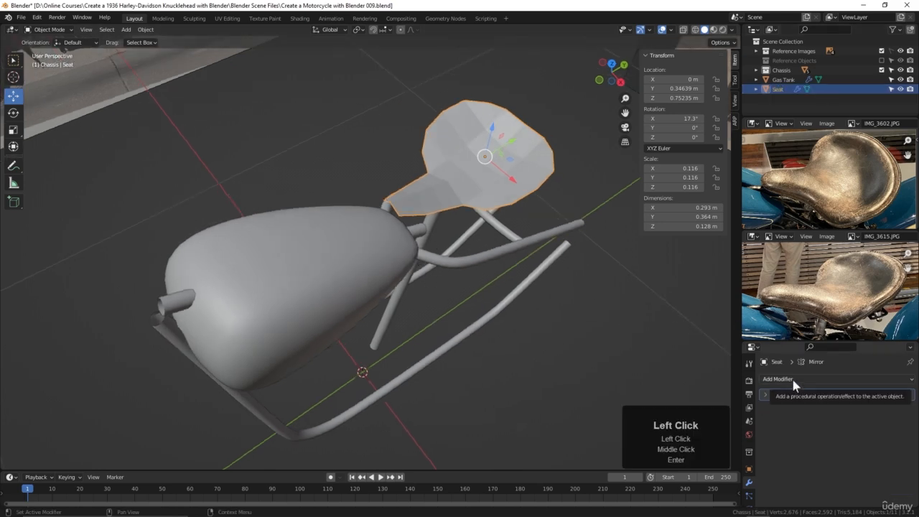
pyautogui.click(792, 380)
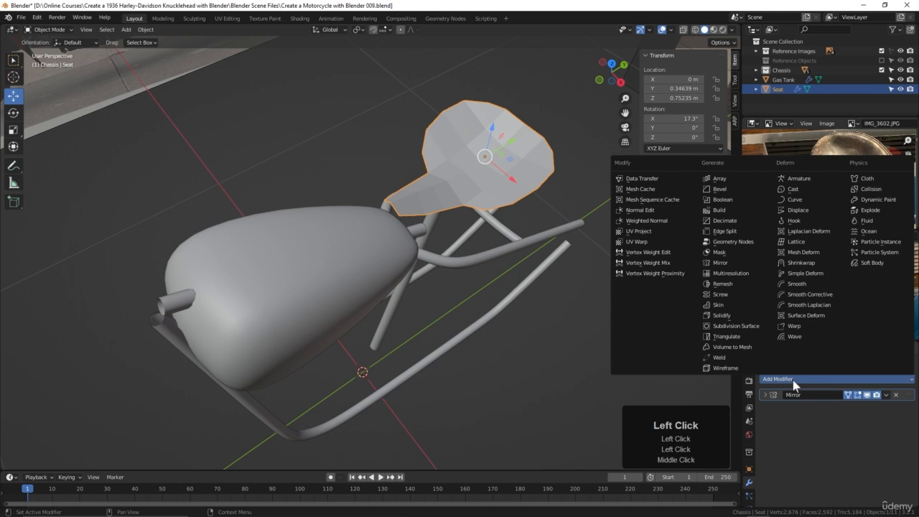
pyautogui.click(750, 326)
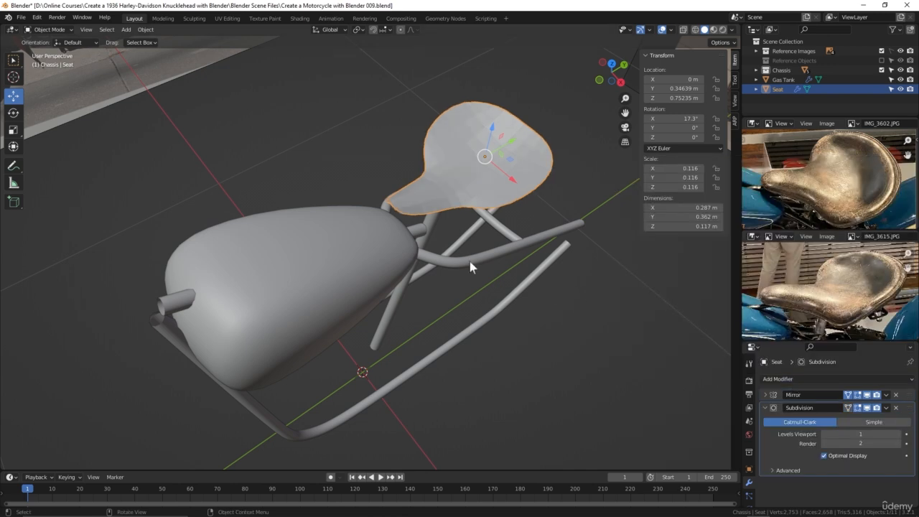
# - In Edit Mode, turn on the Subdivision modifier's On Cage display and set its viewport levels to 2
pyautogui.press('Tab')
pyautogui.moveTo(489, 269); pyautogui.dragTo(485, 272, button='middle')
pyautogui.scroll(2, 532, 262)
pyautogui.keyDown('shift'); pyautogui.moveTo(597, 249); pyautogui.dragTo(538, 278, button='middle'); pyautogui.keyUp('shift')
pyautogui.moveTo(538, 279); pyautogui.dragTo(528, 259, button='middle')
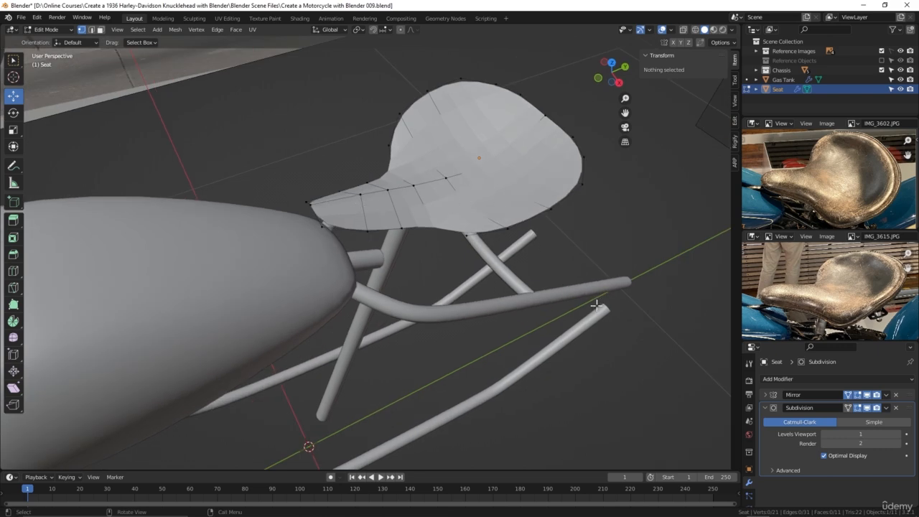
pyautogui.click(847, 407)
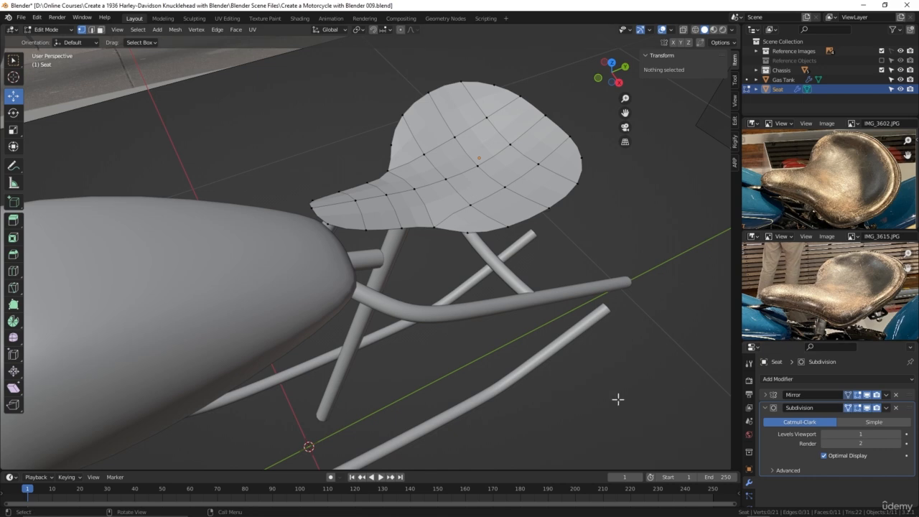
pyautogui.click(899, 434)
pyautogui.moveTo(459, 359); pyautogui.dragTo(507, 295, button='middle')
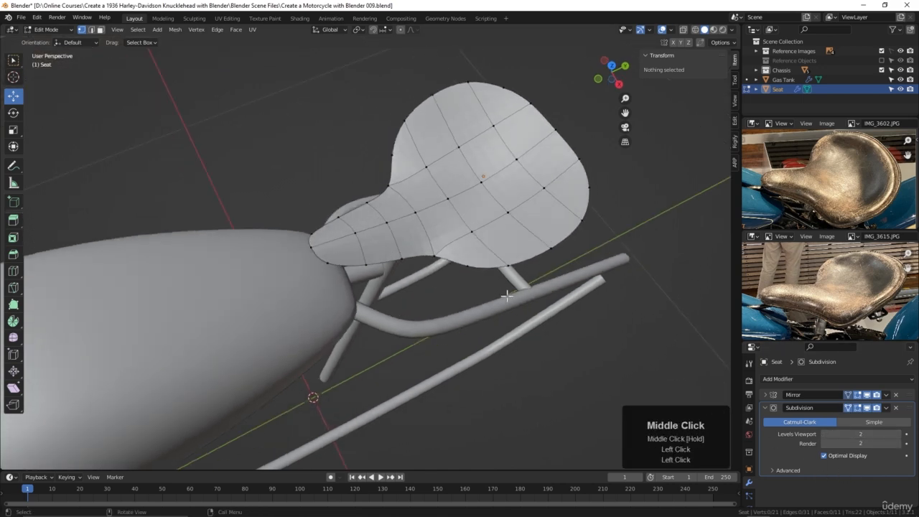
# - Return the seat to Object Mode and apply Shade Smooth
pyautogui.press('Tab')
pyautogui.rightClick(472, 212)
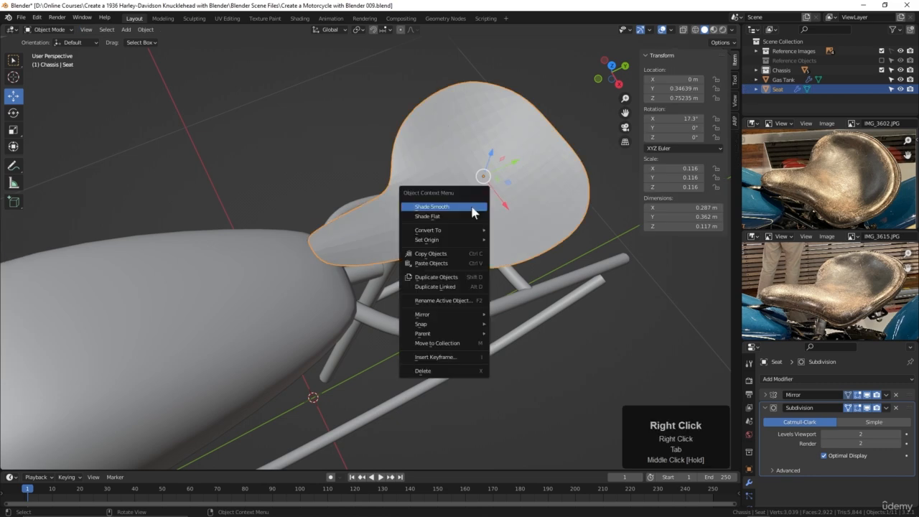
pyautogui.click(452, 207)
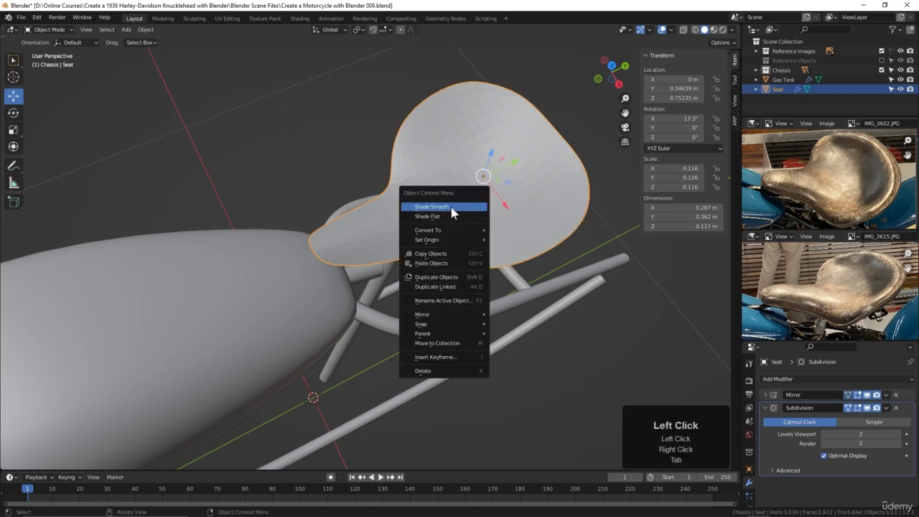
# - Put the seat in Edit Mode with wireframe shading in the right orthographic view over the reference photo
pyautogui.moveTo(511, 292)
pyautogui.mouseDown(button='middle')
pyautogui.moveTo(504, 269)
pyautogui.moveTo(513, 286)
pyautogui.moveTo(520, 252)
pyautogui.moveTo(473, 238)
pyautogui.moveTo(463, 243)
pyautogui.moveTo(441, 308)
pyautogui.mouseUp(button='middle')
pyautogui.press('Tab')
pyautogui.press('KP_3')
pyautogui.press('z')
pyautogui.click(459, 241)
pyautogui.scroll(2, 448, 262)
pyautogui.middleClick(441, 308)
# - Move three vertices along the raised side edge of the seat's rear half to match the reference outline
pyautogui.click(421, 199)
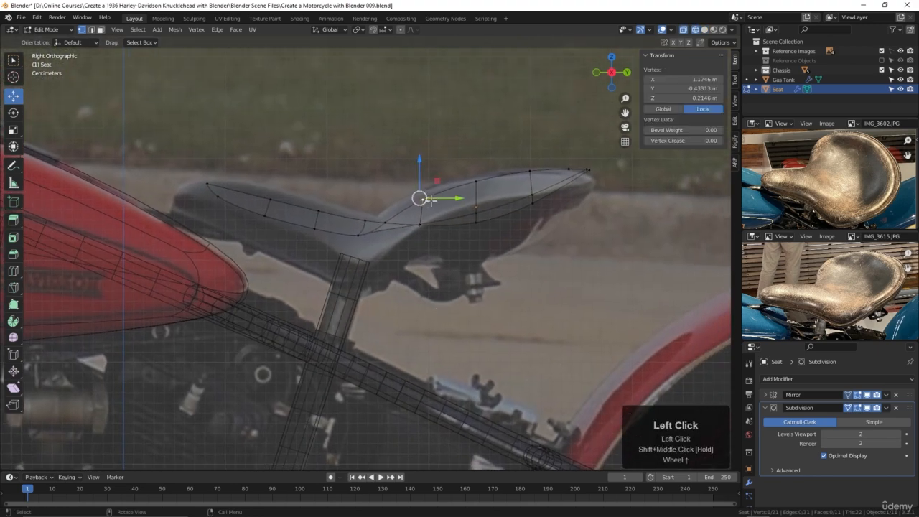
pyautogui.moveTo(469, 244); pyautogui.dragTo(467, 231)
pyautogui.click(479, 180)
pyautogui.press('g')
pyautogui.click(484, 177)
pyautogui.click(531, 164)
pyautogui.press('g')
pyautogui.click(533, 163)
# - Move the vertices at the seat's rear tip down to follow the rear edge in the reference photo
pyautogui.moveTo(563, 149); pyautogui.dragTo(601, 190)
pyautogui.press('g')
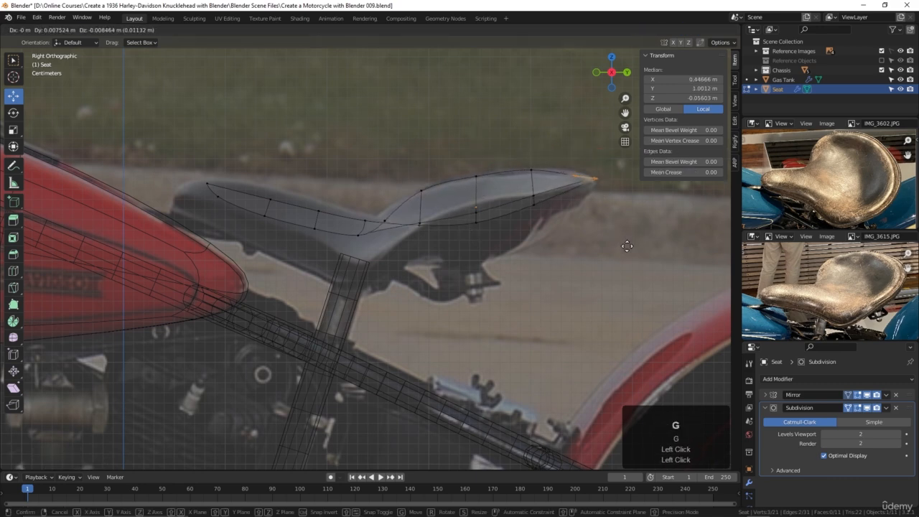
pyautogui.click(625, 241)
pyautogui.click(575, 174)
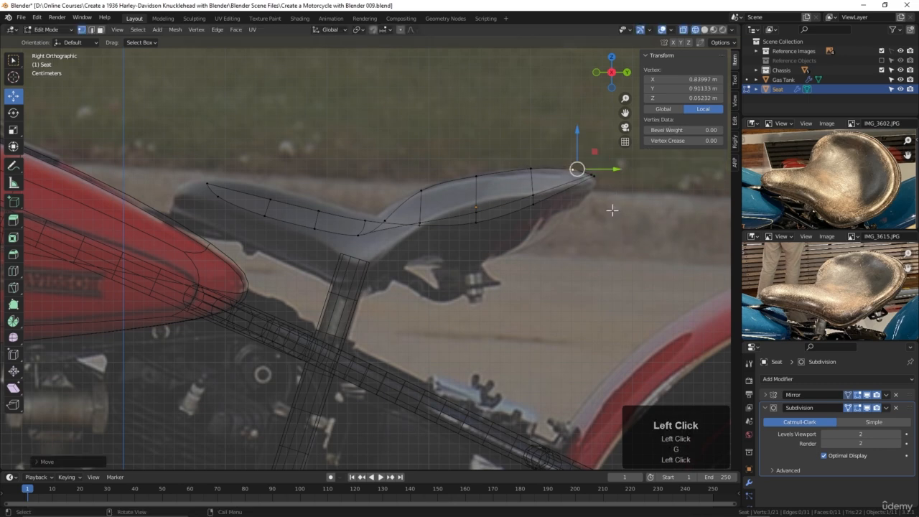
pyautogui.press('g')
pyautogui.click(613, 187)
pyautogui.moveTo(613, 190); pyautogui.dragTo(603, 213, button='middle')
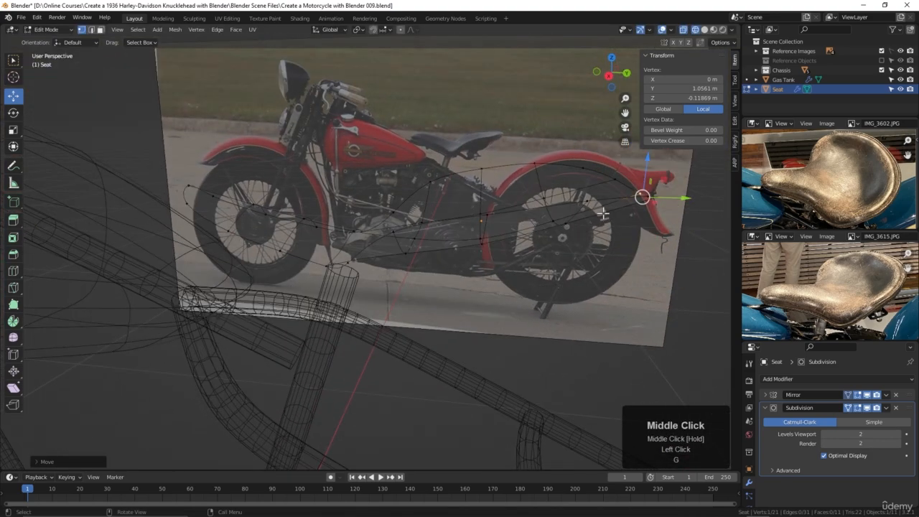
pyautogui.press('KP_3')
# - Raise the three centre-line vertices behind the seat's nose to match the top outline in the reference photo
pyautogui.keyDown('shift'); pyautogui.moveTo(410, 249); pyautogui.dragTo(475, 247, button='middle'); pyautogui.keyUp('shift')
pyautogui.click(433, 215)
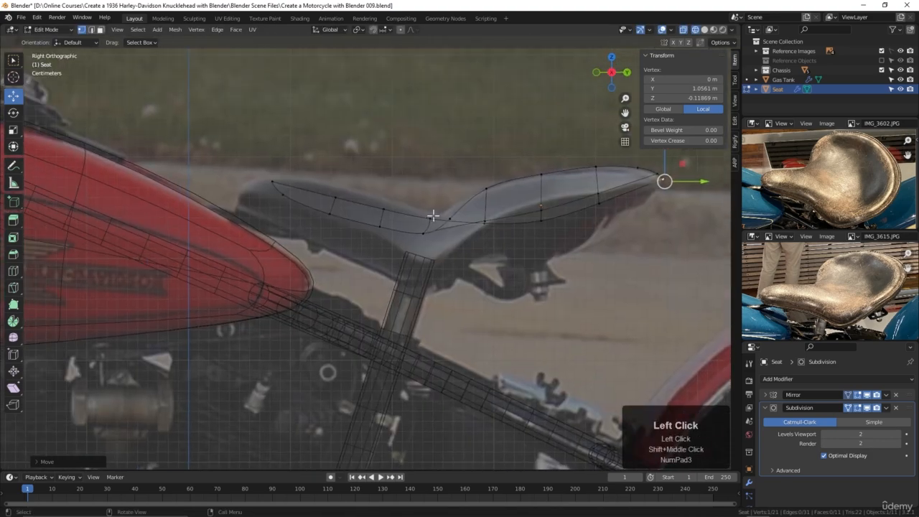
pyautogui.click(383, 206)
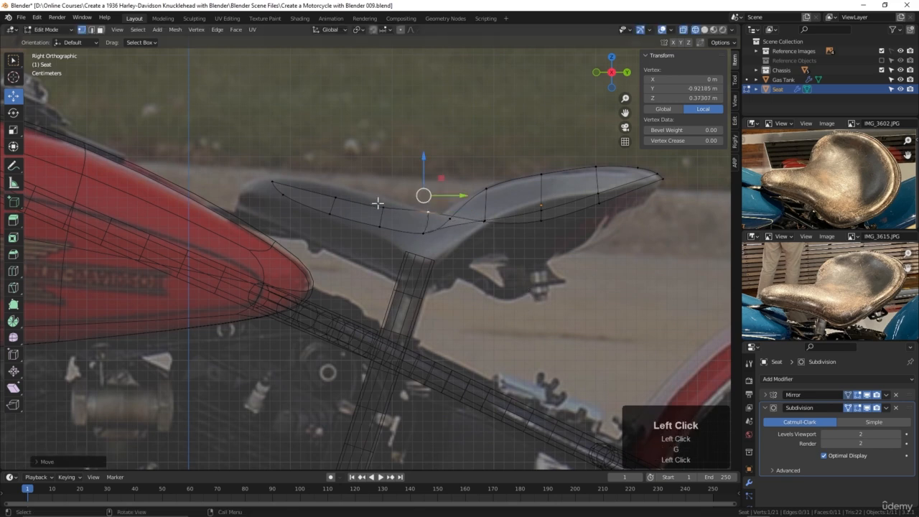
pyautogui.press('g')
pyautogui.click(383, 198)
pyautogui.click(335, 194)
pyautogui.press('g')
pyautogui.click(319, 175)
# - Move the centre and side vertices at the front end of the nose to fit the reference outline
pyautogui.click(269, 179)
pyautogui.press('g')
pyautogui.click(265, 175)
pyautogui.click(282, 192)
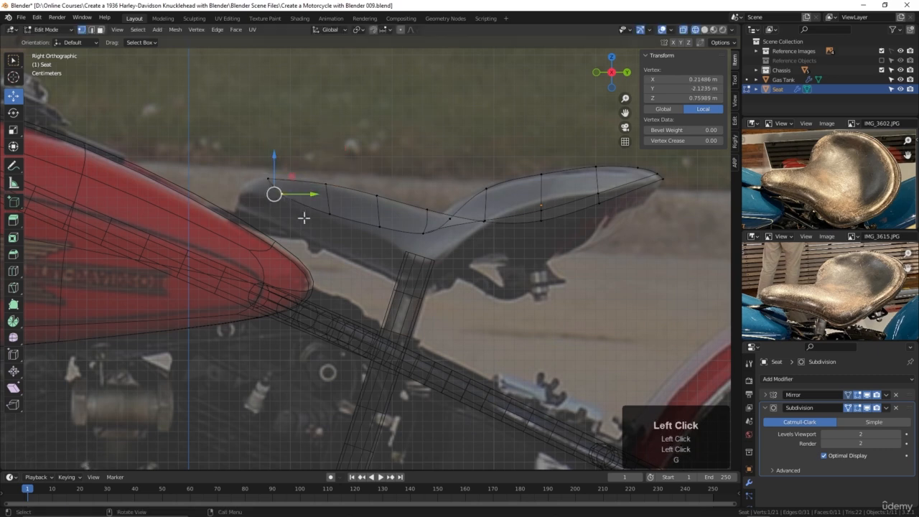
pyautogui.click(269, 178)
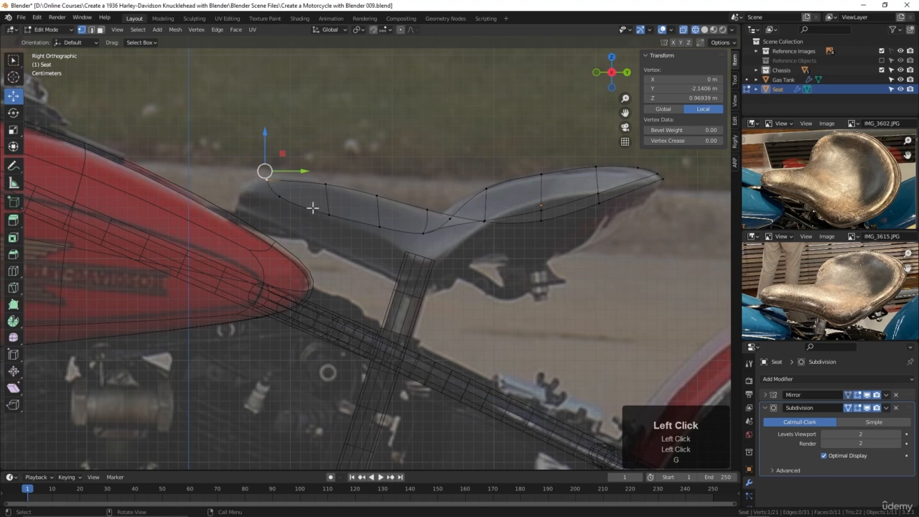
pyautogui.keyDown('shift'); pyautogui.click(320, 203); pyautogui.keyUp('shift')
# - Move the side vertex at the nose's front edge outward along X to widen the nose
pyautogui.scroll(-2, 348, 213)
pyautogui.moveTo(349, 213); pyautogui.dragTo(323, 263, button='middle')
pyautogui.moveTo(371, 287); pyautogui.dragTo(437, 293, button='middle')
pyautogui.scroll(2, 427, 285)
pyautogui.click(409, 285)
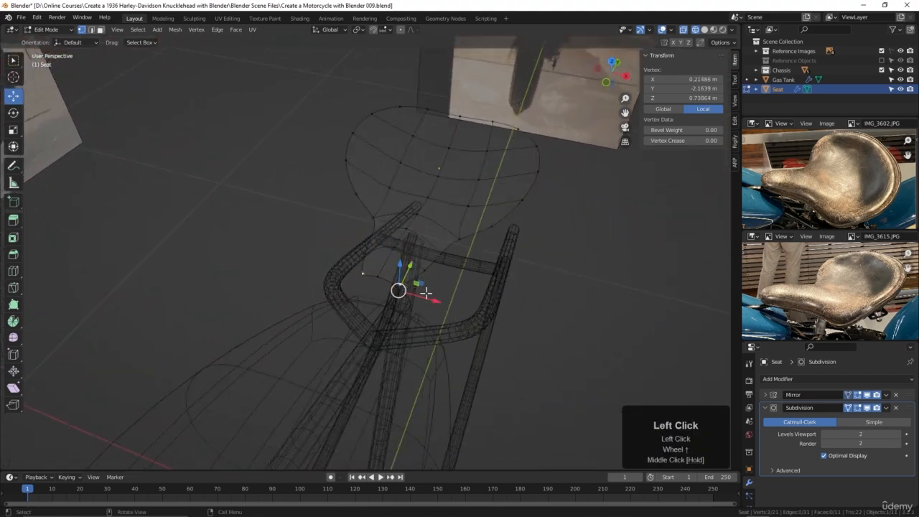
pyautogui.moveTo(430, 299); pyautogui.dragTo(436, 303)
# - Extrude the nose's front edge about 2 cm forward and slightly down in the right side view
pyautogui.keyDown('shift'); pyautogui.click(378, 276); pyautogui.keyUp('shift')
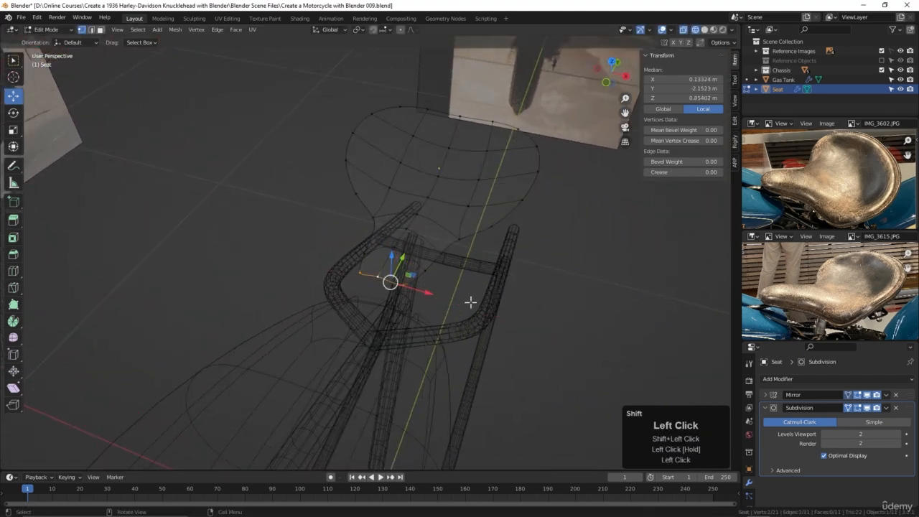
pyautogui.press('KP_3')
pyautogui.scroll(2, 380, 248)
pyautogui.keyDown('shift'); pyautogui.moveTo(380, 248); pyautogui.dragTo(466, 254, button='middle'); pyautogui.keyUp('shift')
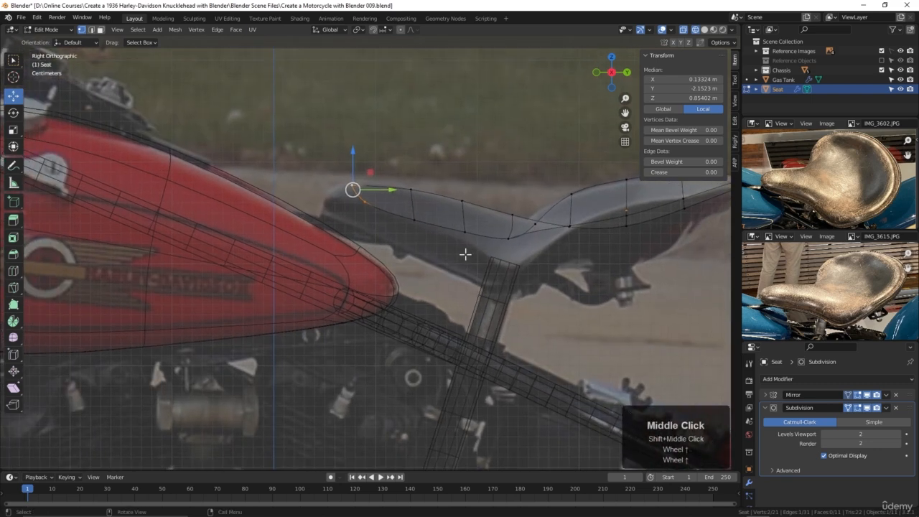
pyautogui.press('e')
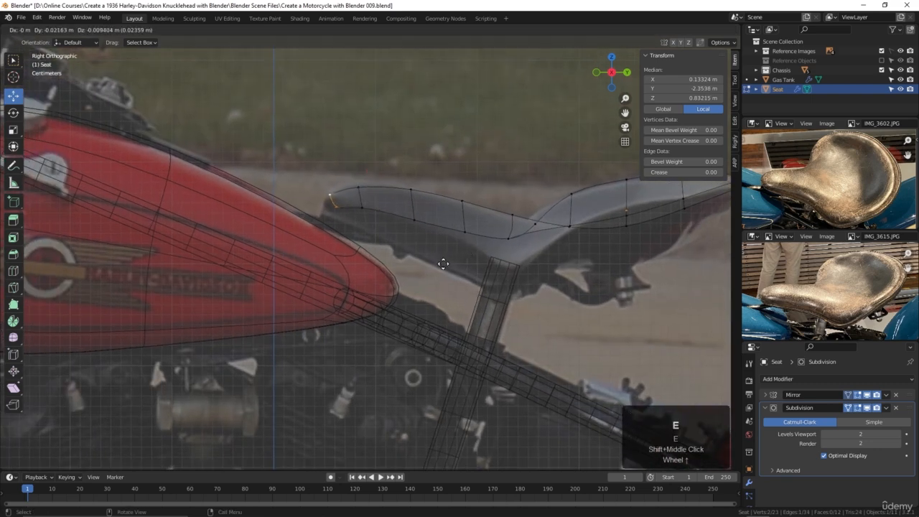
pyautogui.click(446, 259)
# - Raise the two front-most centre-line vertices of the nose to match the rounded tip in the reference photo
pyautogui.click(364, 188)
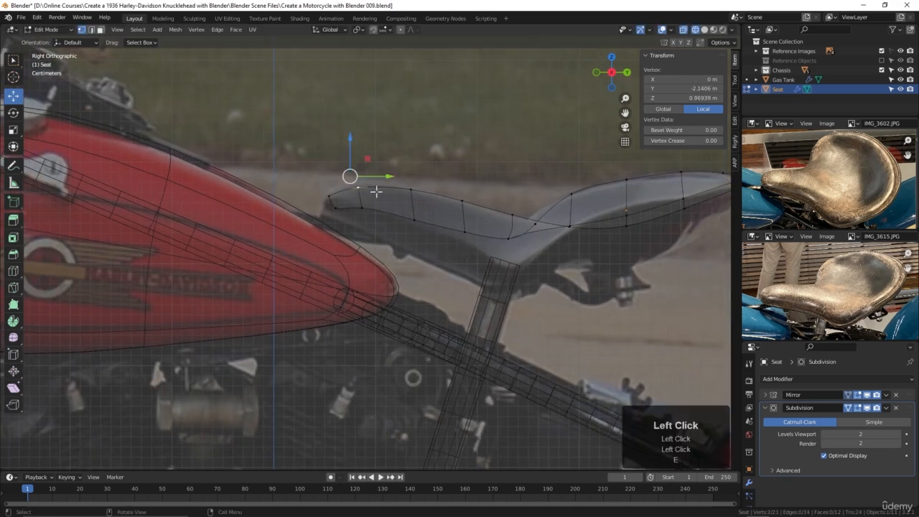
pyautogui.press('g')
pyautogui.click(413, 216)
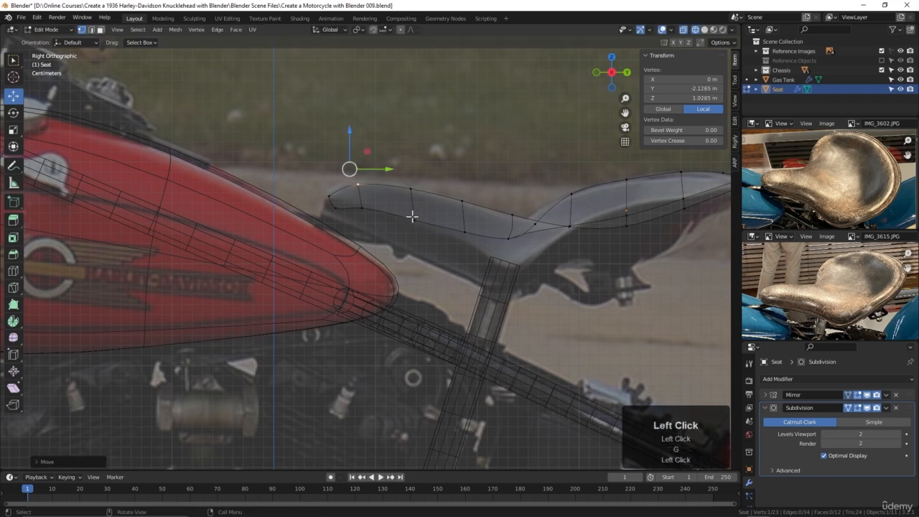
pyautogui.click(329, 192)
pyautogui.press('g')
pyautogui.click(416, 232)
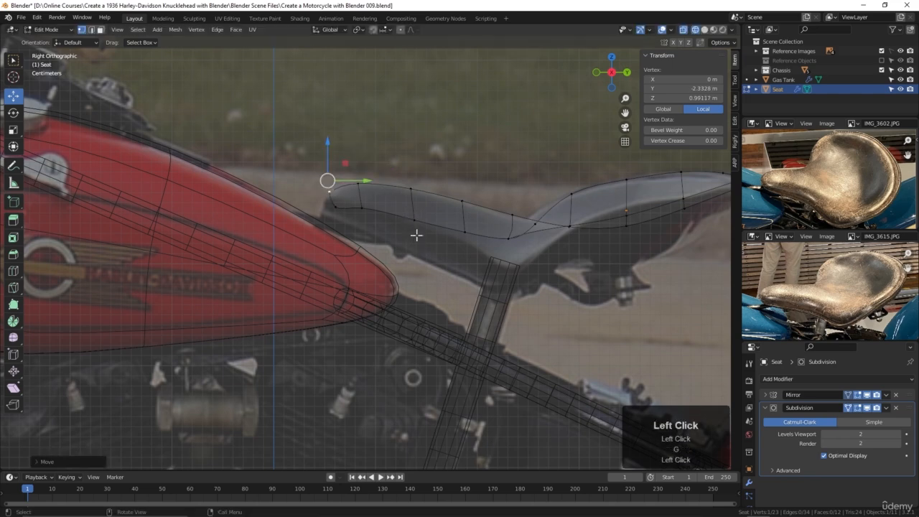
# - Move the upper vertex of the seat's rear side edge slightly forward and down, and switch to solid shading
pyautogui.keyDown('shift'); pyautogui.moveTo(476, 260); pyautogui.dragTo(519, 282, button='middle'); pyautogui.keyUp('shift')
pyautogui.click(613, 174)
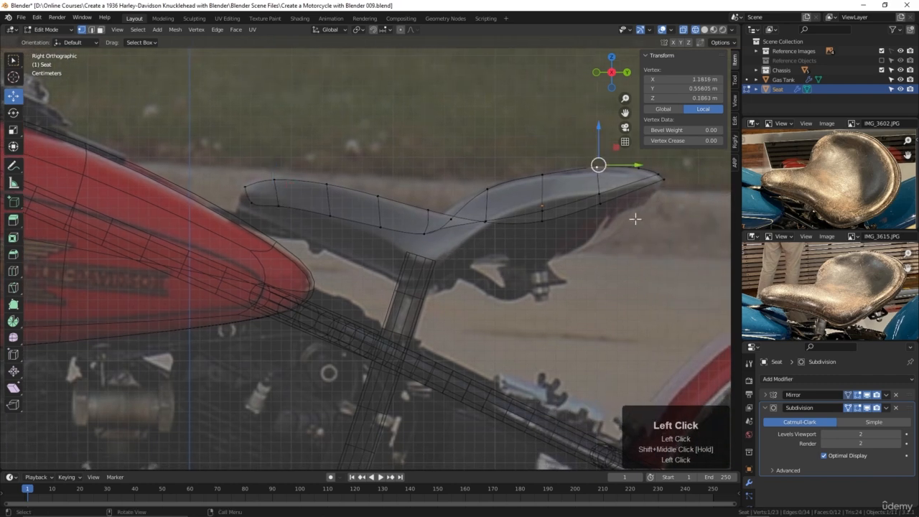
pyautogui.press('g')
pyautogui.click(630, 224)
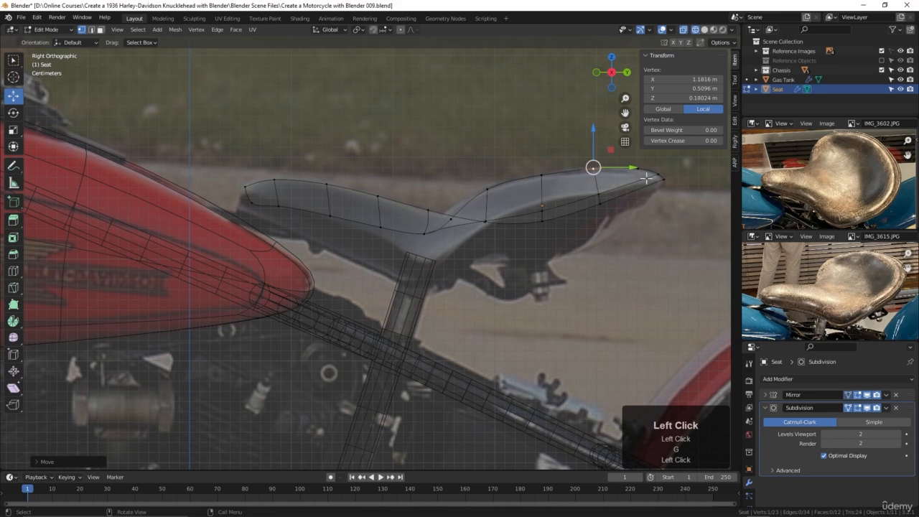
pyautogui.press('z')
pyautogui.click(557, 256)
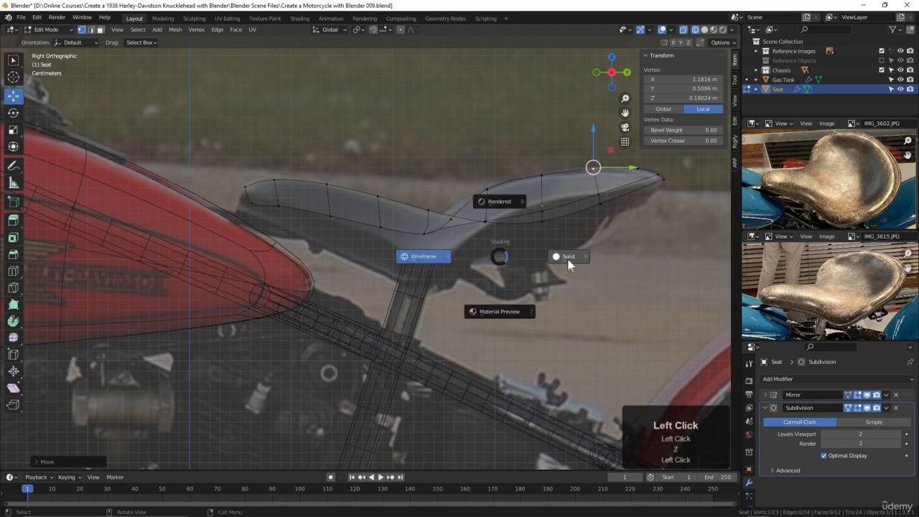
# - Select the column of three inner vertices between the centre line and the side edge on the seat's wide rear part
pyautogui.scroll(-2, 441, 256)
pyautogui.moveTo(441, 256)
pyautogui.mouseDown(button='middle')
pyautogui.moveTo(440, 287)
pyautogui.moveTo(479, 287)
pyautogui.moveTo(572, 256)
pyautogui.mouseUp(button='middle')
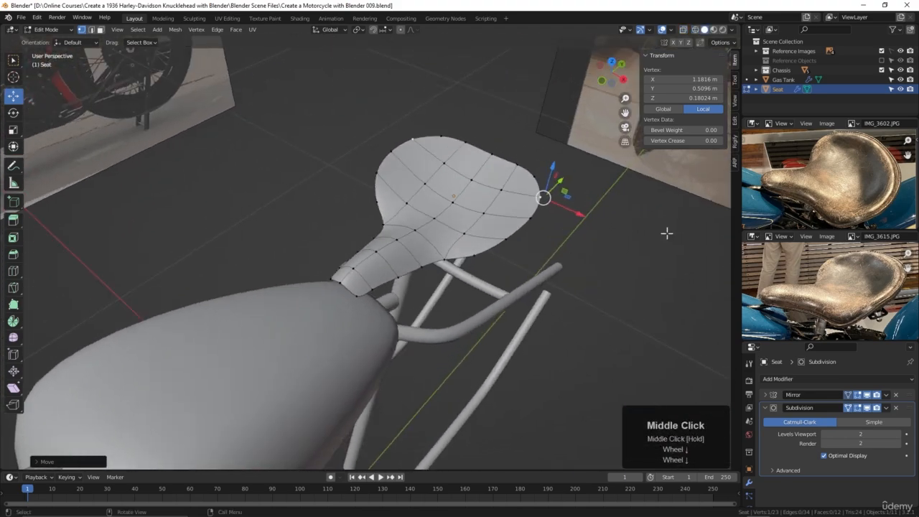
pyautogui.moveTo(502, 261); pyautogui.dragTo(519, 273, button='middle')
pyautogui.press('KP_7')
pyautogui.keyDown('shift'); pyautogui.moveTo(511, 201); pyautogui.dragTo(507, 236, button='middle'); pyautogui.keyUp('shift')
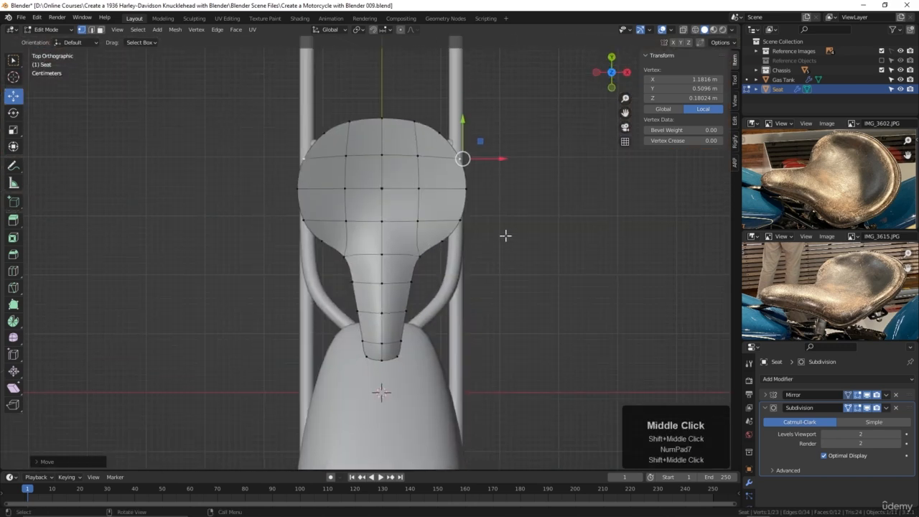
pyautogui.click(418, 221)
pyautogui.keyDown('shift'); pyautogui.click(418, 188); pyautogui.keyUp('shift')
pyautogui.keyDown('shift'); pyautogui.click(418, 155); pyautogui.keyUp('shift')
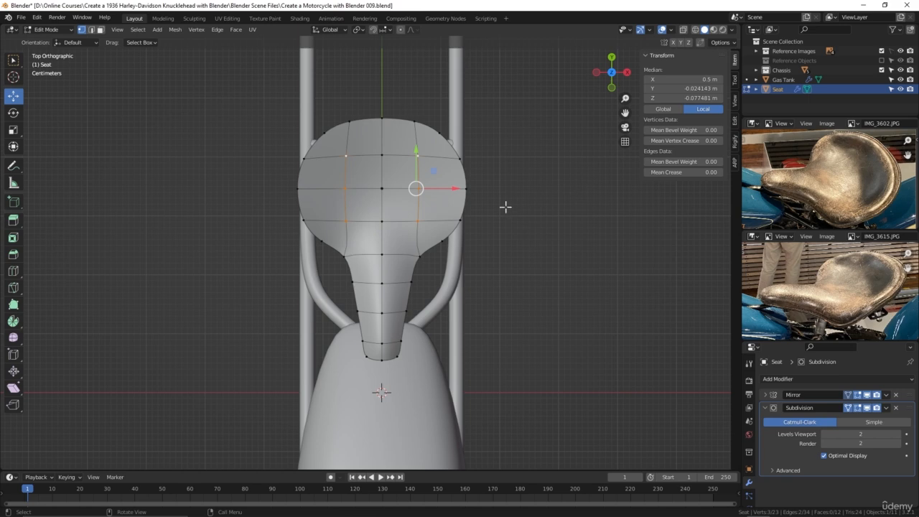
pyautogui.moveTo(463, 223); pyautogui.dragTo(495, 181, button='middle')
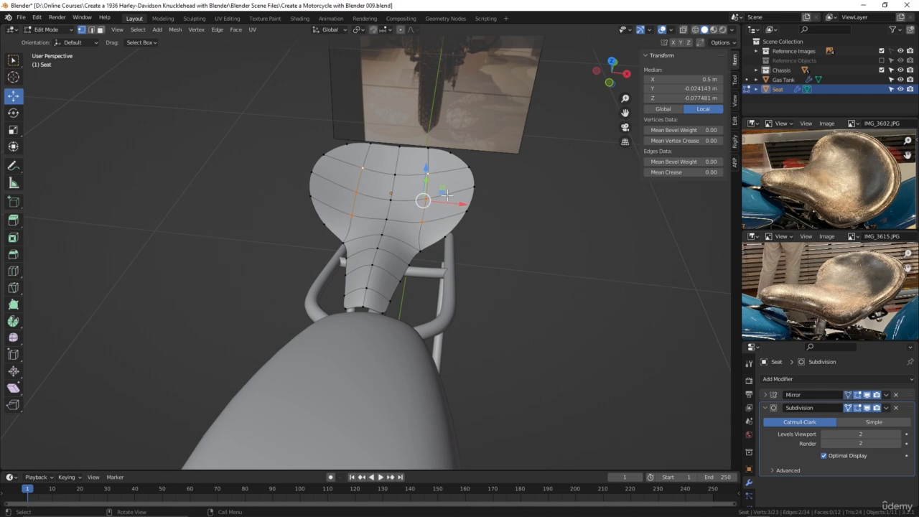
pyautogui.moveTo(481, 214); pyautogui.dragTo(539, 251, button='middle')
pyautogui.scroll(3, 478, 222)
pyautogui.scroll(1, 535, 275)
pyautogui.keyDown('shift'); pyautogui.moveTo(540, 251); pyautogui.dragTo(500, 285, button='middle'); pyautogui.keyUp('shift')
pyautogui.scroll(-2, 494, 295)
pyautogui.press('g')
pyautogui.press('g')
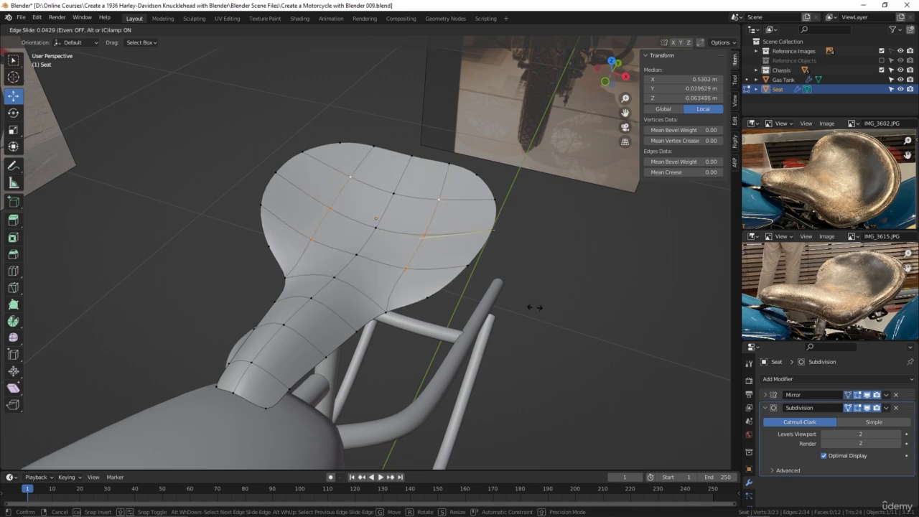
pyautogui.rightClick(537, 304)
# - Move the three selected inner vertices outward along X to about 0.846 m
pyautogui.moveTo(456, 248); pyautogui.dragTo(485, 267)
pyautogui.hotkey('ctrl', 'z')
pyautogui.moveTo(485, 266); pyautogui.dragTo(425, 304, button='middle')
pyautogui.moveTo(488, 264); pyautogui.dragTo(448, 261, button='middle')
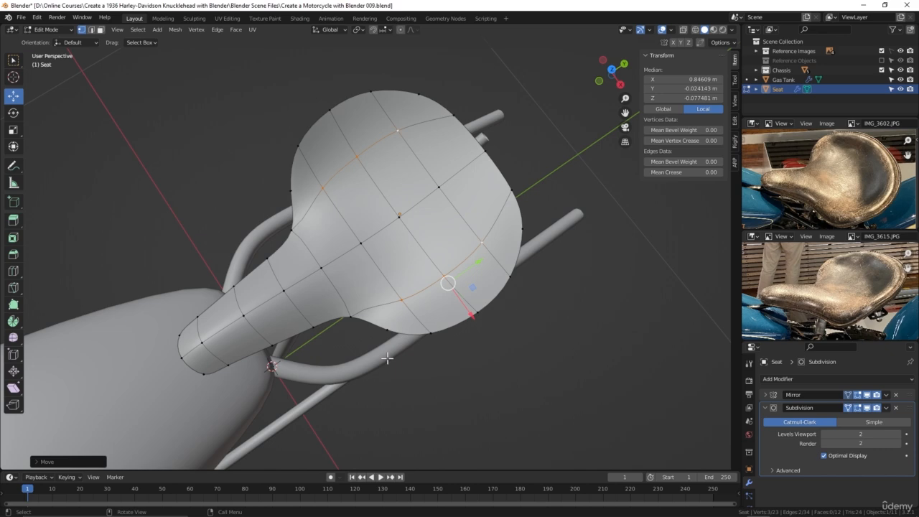
# - Move the two side-edge vertices where the seat narrows into the nose outward to smooth the transition
pyautogui.scroll(-1, 404, 350)
pyautogui.moveTo(404, 349); pyautogui.dragTo(421, 364, button='middle')
pyautogui.click(374, 320)
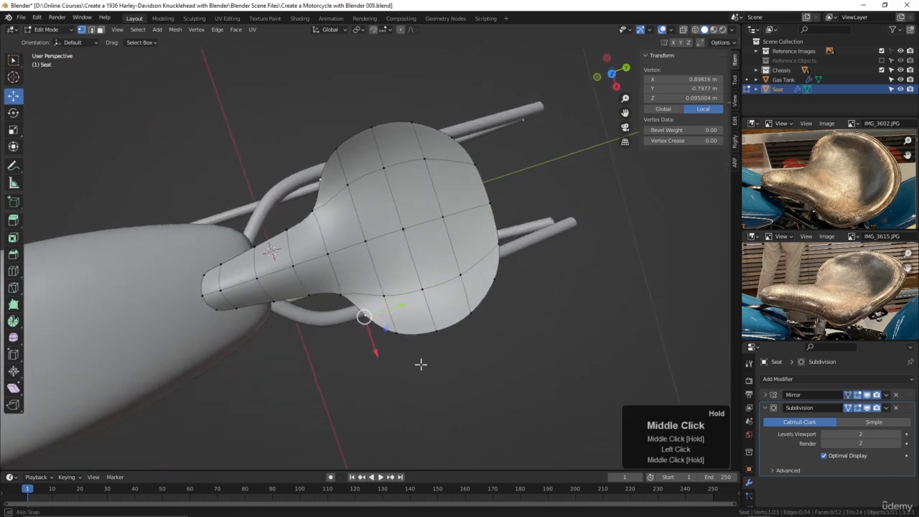
pyautogui.moveTo(398, 307); pyautogui.dragTo(386, 319)
pyautogui.moveTo(363, 355); pyautogui.dragTo(365, 364)
pyautogui.click(343, 289)
pyautogui.moveTo(354, 324); pyautogui.dragTo(355, 330)
# - Adjust the side and rear rim vertices in the top view to round the outline of the seat's wide part
pyautogui.moveTo(355, 330); pyautogui.dragTo(493, 230, button='middle')
pyautogui.press('KP_7')
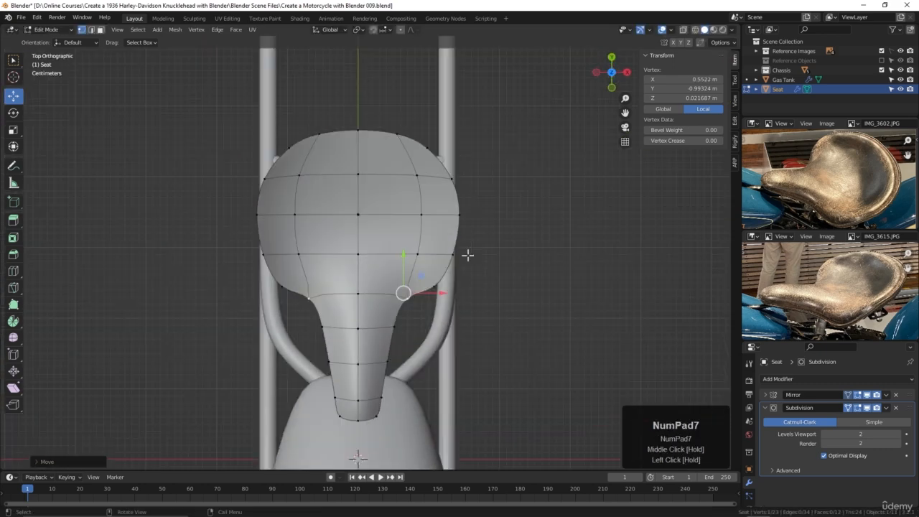
pyautogui.click(466, 256)
pyautogui.moveTo(498, 263); pyautogui.dragTo(505, 214)
pyautogui.click(495, 225)
pyautogui.click(479, 176)
pyautogui.click(429, 148)
pyautogui.moveTo(464, 144); pyautogui.dragTo(483, 146)
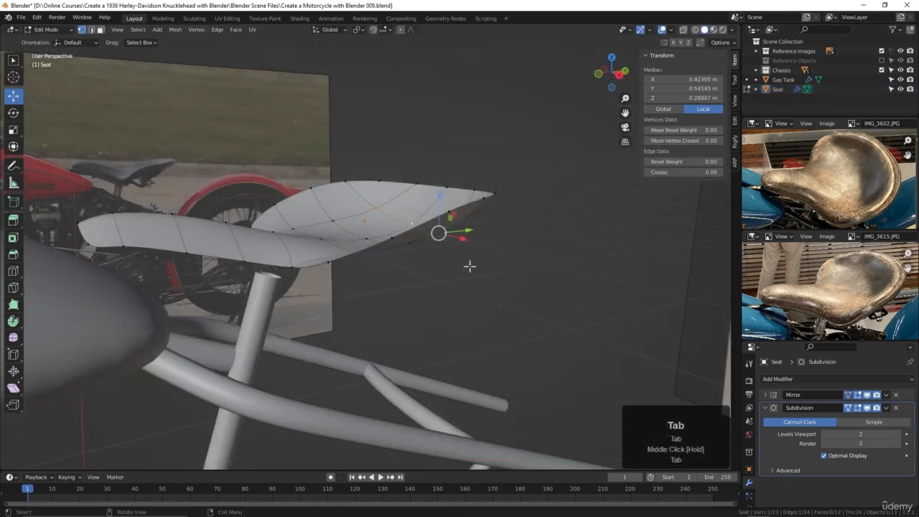
# - Deselect the mesh and return to Object Mode to examine the seat's shape
pyautogui.hotkey('alt', 'a')
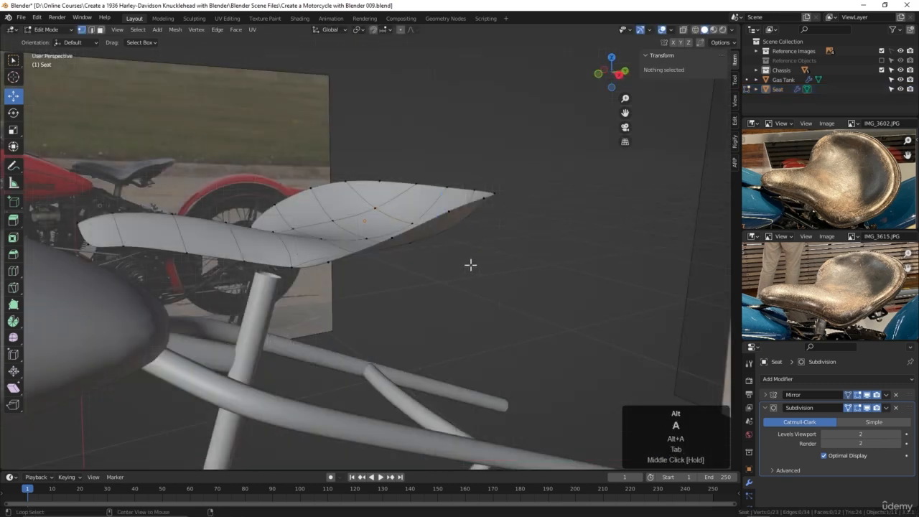
pyautogui.scroll(-2, 469, 264)
pyautogui.moveTo(469, 265); pyautogui.dragTo(478, 252, button='middle')
pyautogui.press('Tab')
pyautogui.moveTo(424, 263); pyautogui.dragTo(469, 263, button='middle')
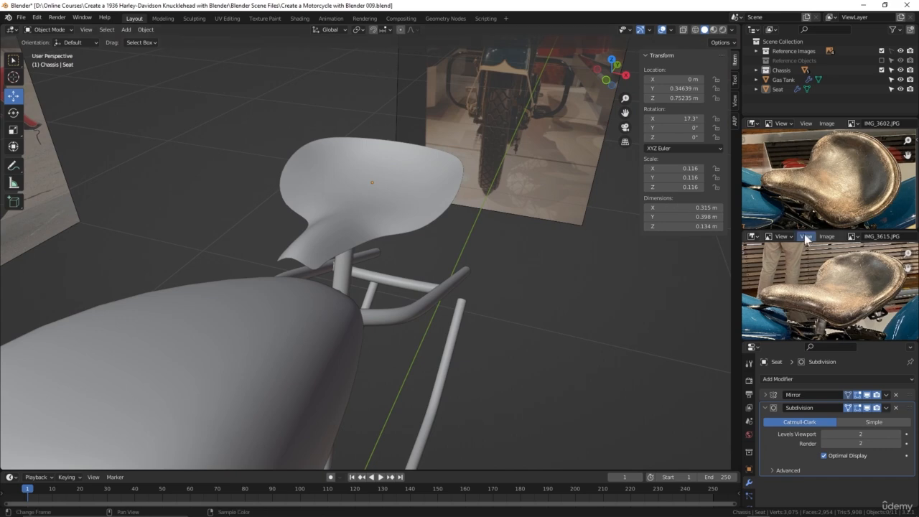
# - Shrink the two reference image editors to enlarge the modifier properties, and collapse the Subdivision modifier's settings
pyautogui.moveTo(812, 117); pyautogui.dragTo(811, 100)
pyautogui.moveTo(829, 229); pyautogui.dragTo(829, 207)
pyautogui.moveTo(825, 342); pyautogui.dragTo(826, 299)
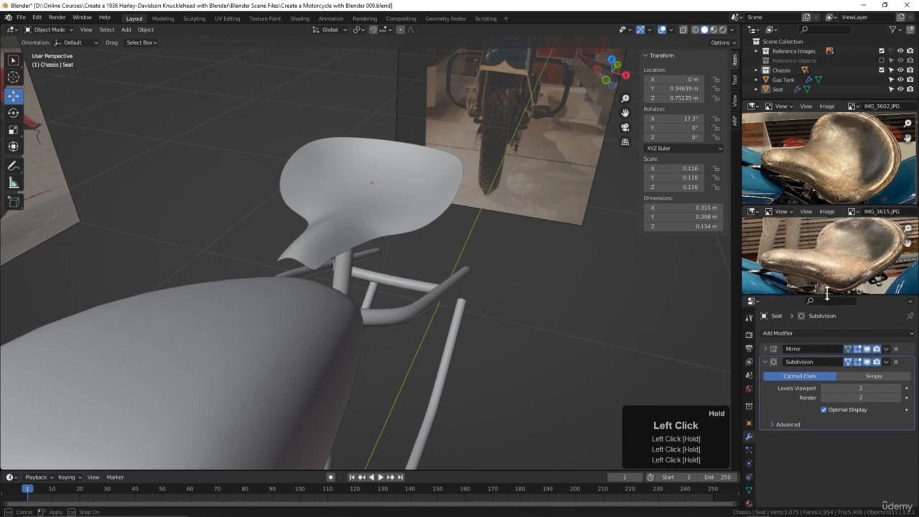
pyautogui.click(765, 362)
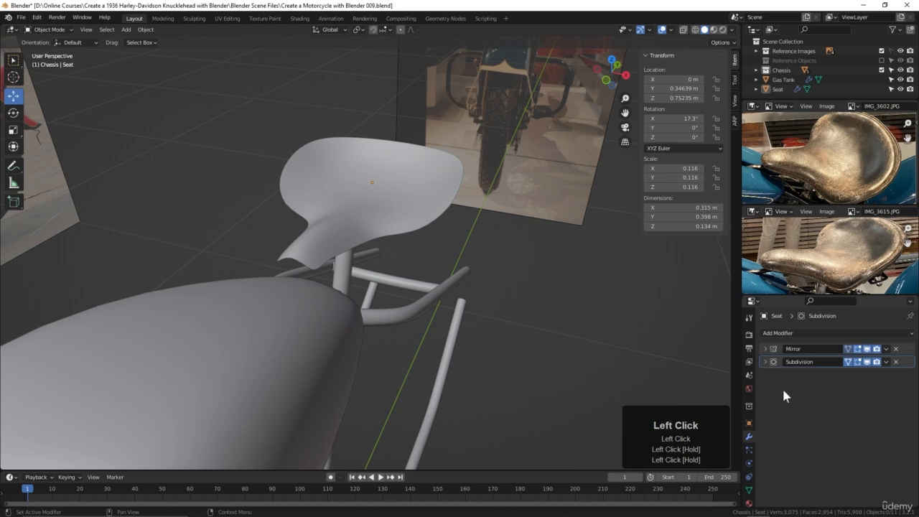
# - Add a Solidify modifier to the seat with a thickness of 0.23 m and Even Thickness enabled
pyautogui.click(795, 332)
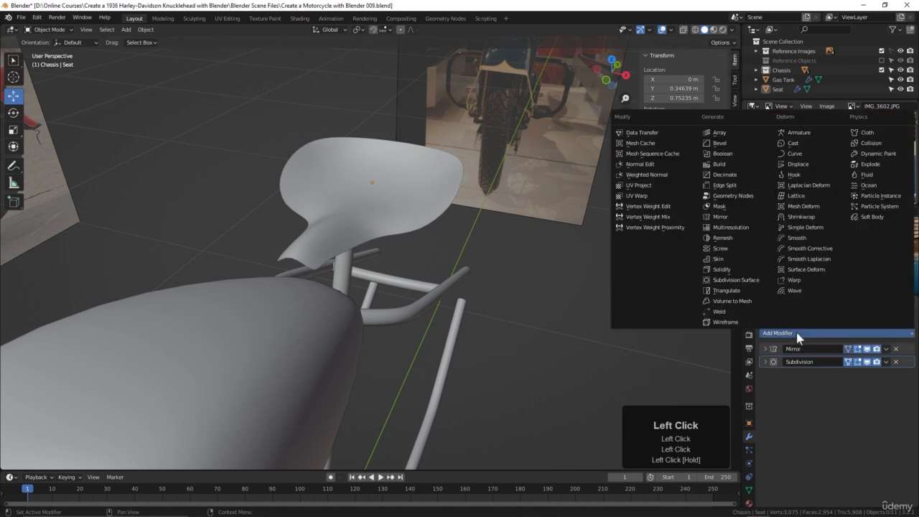
pyautogui.click(735, 272)
pyautogui.scroll(2, 493, 280)
pyautogui.moveTo(492, 280); pyautogui.dragTo(546, 302, button='middle')
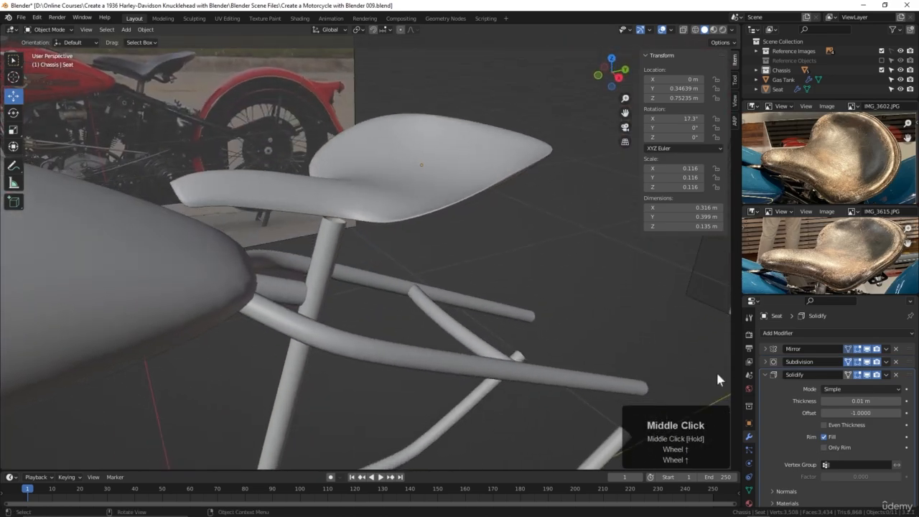
pyautogui.click(864, 403)
pyautogui.moveTo(863, 401); pyautogui.dragTo(893, 401)
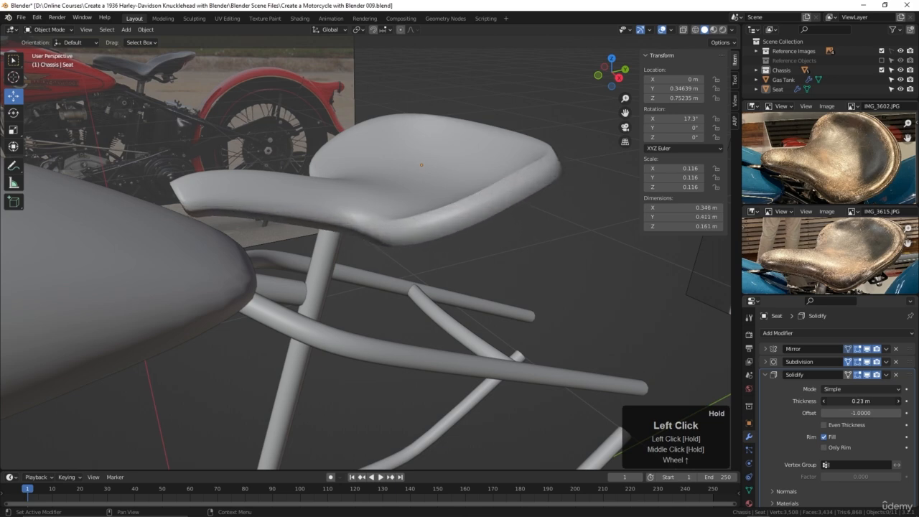
pyautogui.click(823, 425)
# - Raise the corner vertex at the nose's front edge and adjust the side vertex just behind it
pyautogui.moveTo(495, 323); pyautogui.dragTo(428, 291, button='middle')
pyautogui.press('Tab')
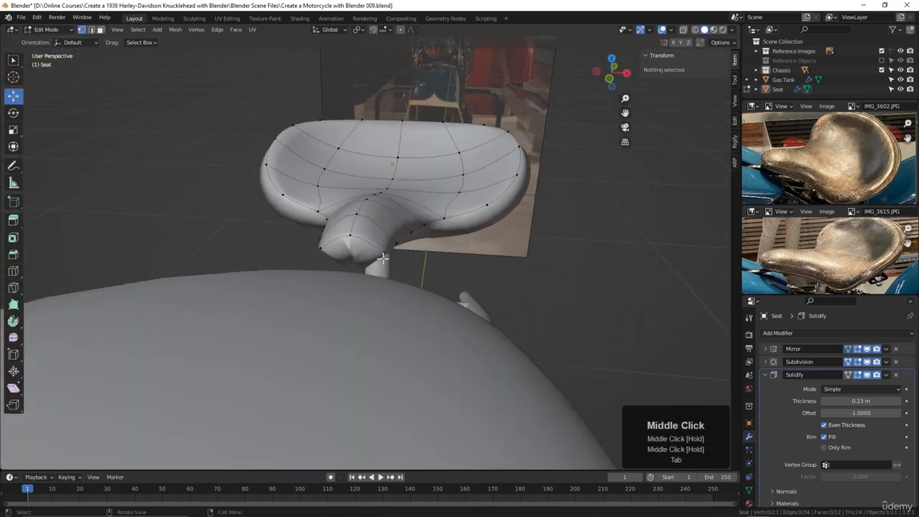
pyautogui.click(384, 257)
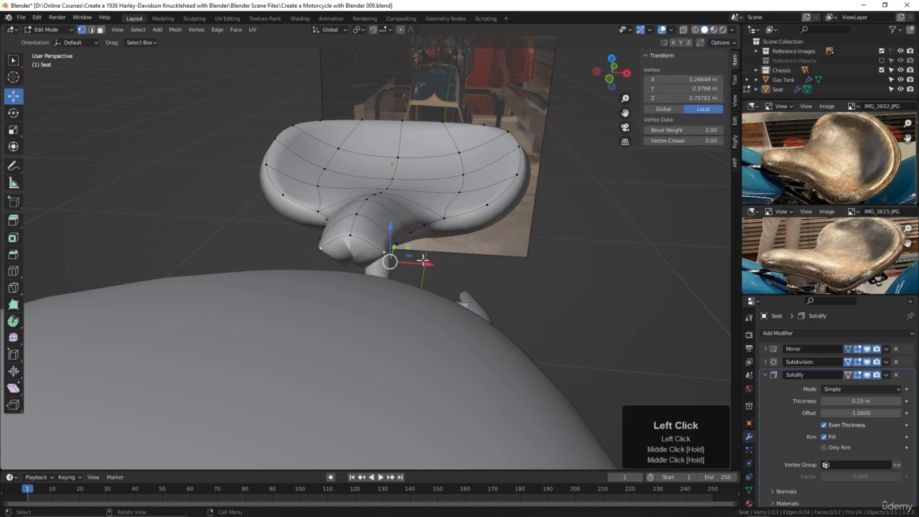
pyautogui.moveTo(390, 225); pyautogui.dragTo(412, 199)
pyautogui.click(397, 242)
pyautogui.click(414, 228)
pyautogui.click(390, 242)
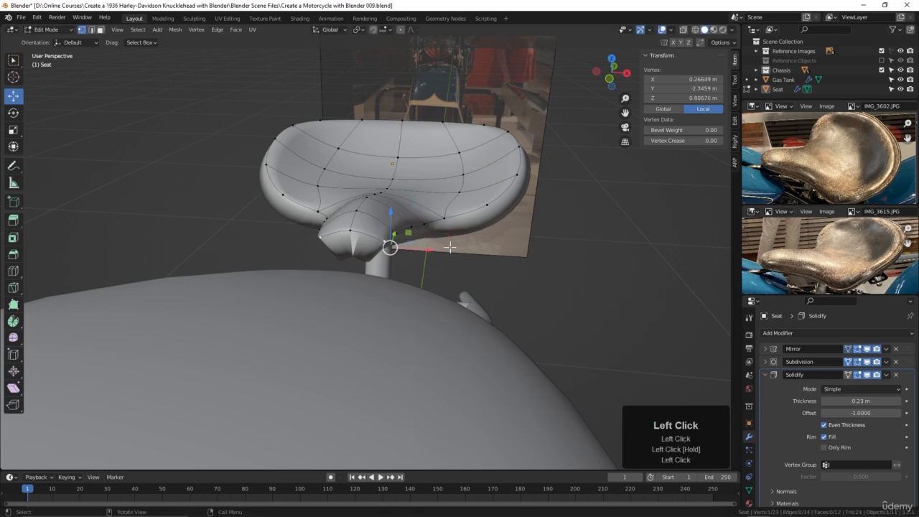
pyautogui.moveTo(427, 246)
pyautogui.mouseDown()
pyautogui.moveTo(439, 250)
pyautogui.moveTo(432, 237)
pyautogui.mouseUp()
pyautogui.click(412, 234)
# - Move the three side vertices along the seat's neck slightly along X to smooth the curve into the wide part
pyautogui.moveTo(440, 237); pyautogui.dragTo(447, 301, button='middle')
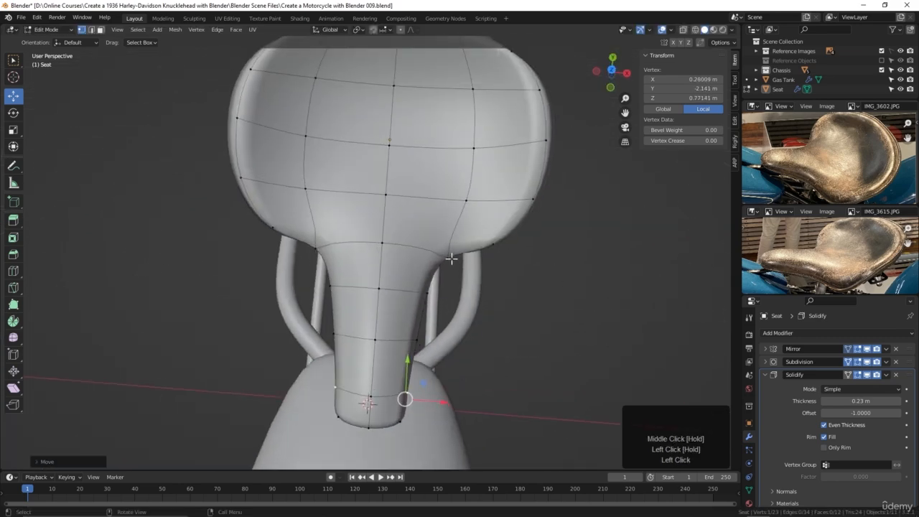
pyautogui.click(440, 252)
pyautogui.moveTo(492, 261); pyautogui.dragTo(492, 256)
pyautogui.click(429, 292)
pyautogui.moveTo(475, 299); pyautogui.dragTo(473, 296)
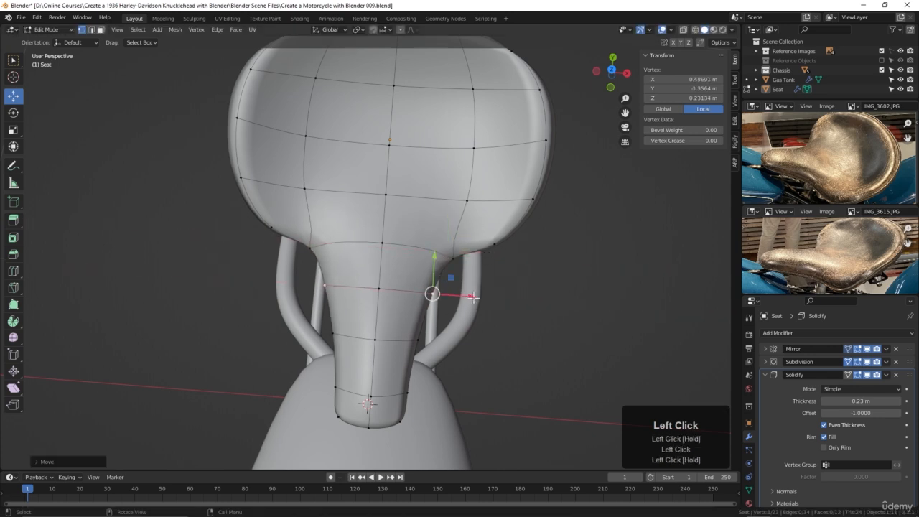
pyautogui.click(423, 338)
pyautogui.moveTo(460, 341); pyautogui.dragTo(462, 342)
# - Edge-slide the foremost cross edge of the nose rearward to round the seat's tip
pyautogui.moveTo(397, 389); pyautogui.dragTo(384, 388, button='middle')
pyautogui.press('2')
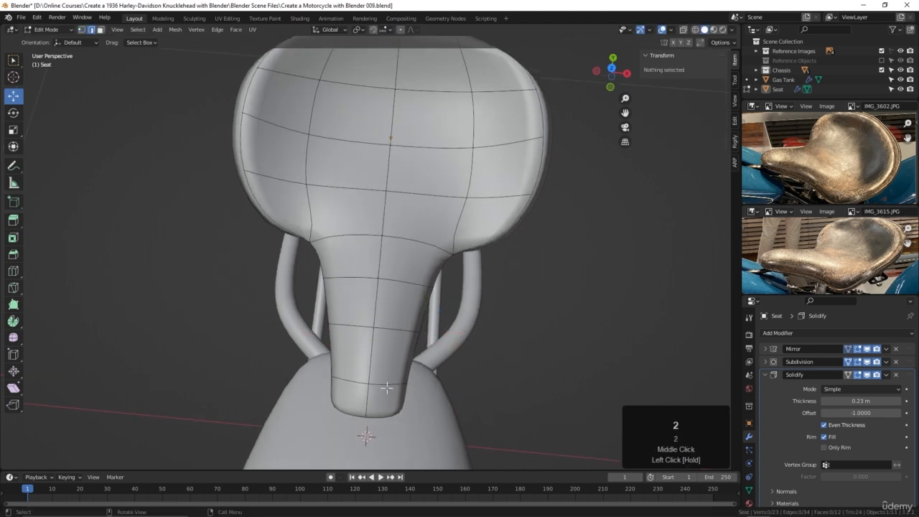
pyautogui.click(386, 380)
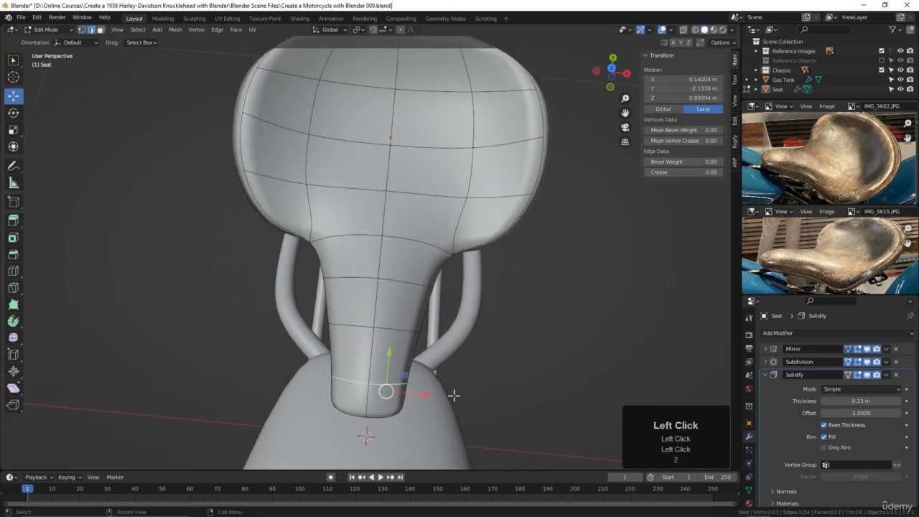
pyautogui.press('g')
pyautogui.press('g')
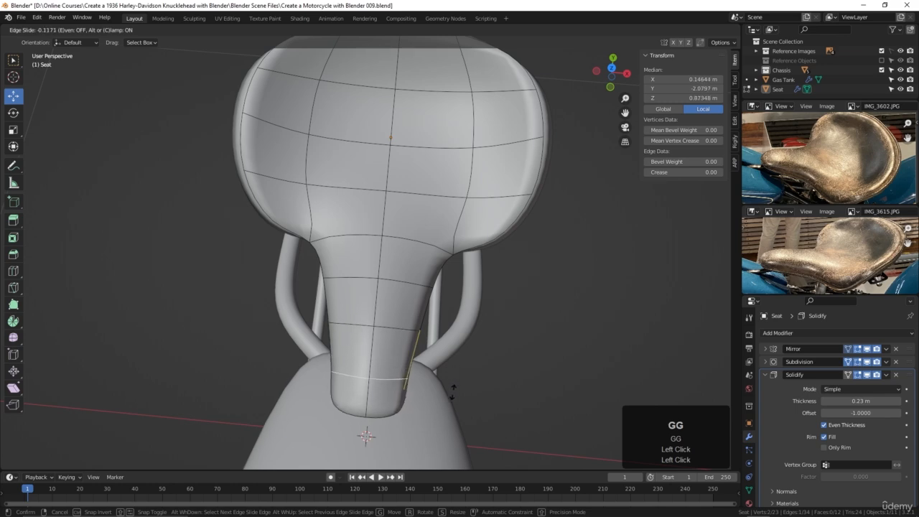
pyautogui.click(456, 379)
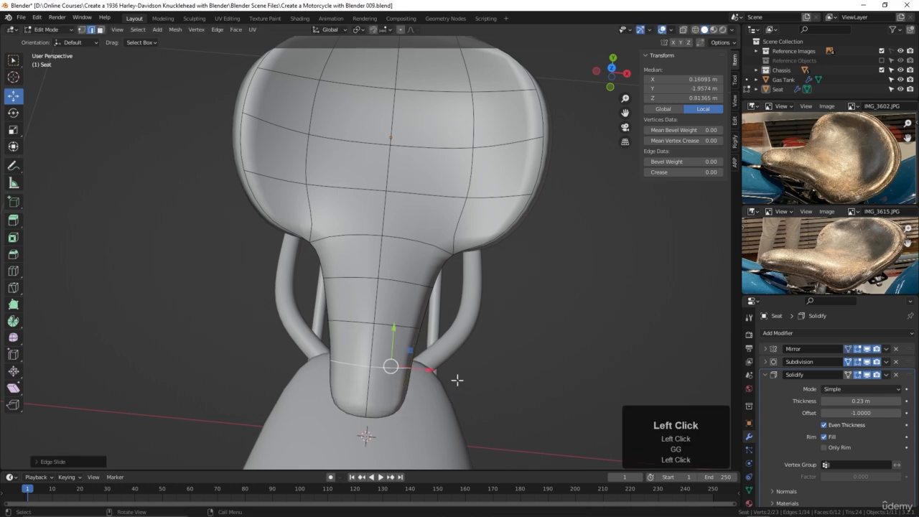
# - Return to Object Mode and examine the thickened seat from the front, above and the side
pyautogui.press('Tab')
pyautogui.moveTo(463, 386); pyautogui.dragTo(447, 326, button='middle')
pyautogui.scroll(-1, 503, 314)
pyautogui.moveTo(504, 320)
pyautogui.mouseDown(button='middle')
pyautogui.moveTo(492, 312)
pyautogui.moveTo(496, 319)
pyautogui.mouseUp(button='middle')
pyautogui.moveTo(546, 214); pyautogui.dragTo(436, 260, button='middle')
pyautogui.moveTo(547, 240); pyautogui.dragTo(437, 298, button='middle')
pyautogui.scroll(-2, 432, 296)
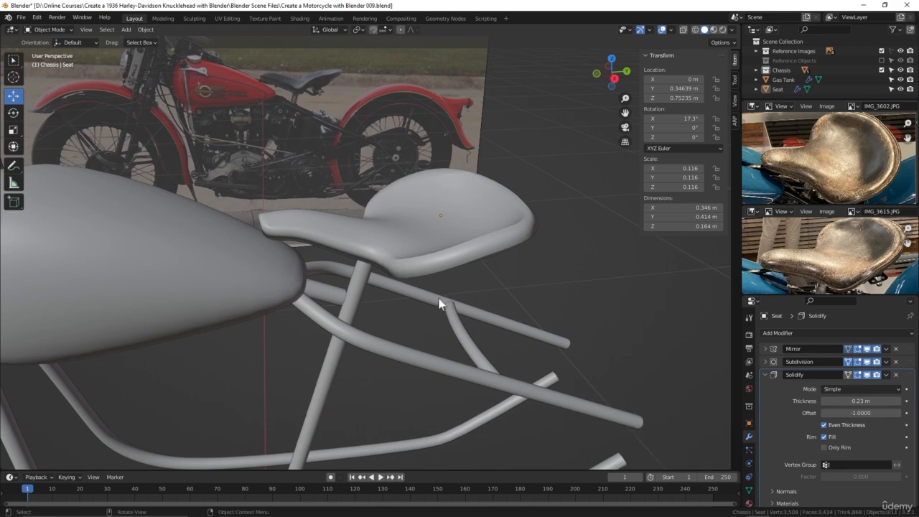
# - Collapse the Solidify modifier's settings and place it above the Subdivision modifier in the stack
pyautogui.click(764, 374)
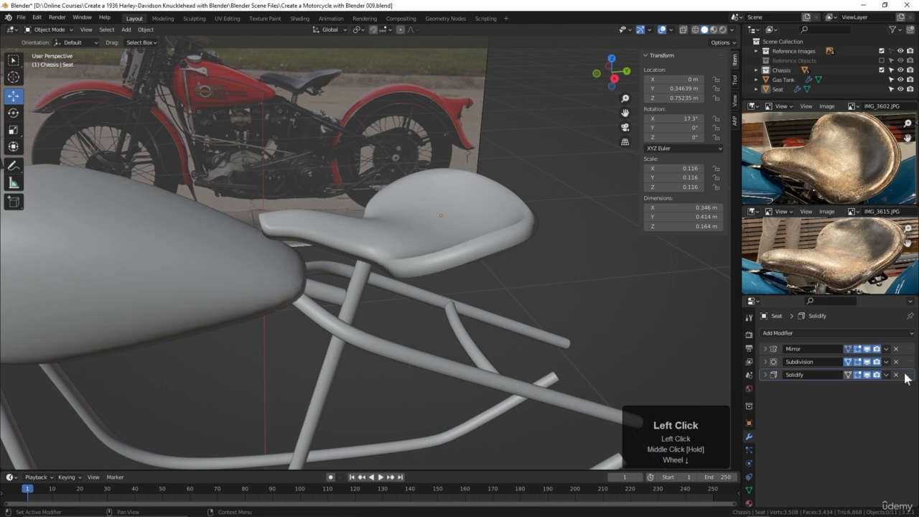
pyautogui.moveTo(553, 285); pyautogui.dragTo(563, 308, button='middle')
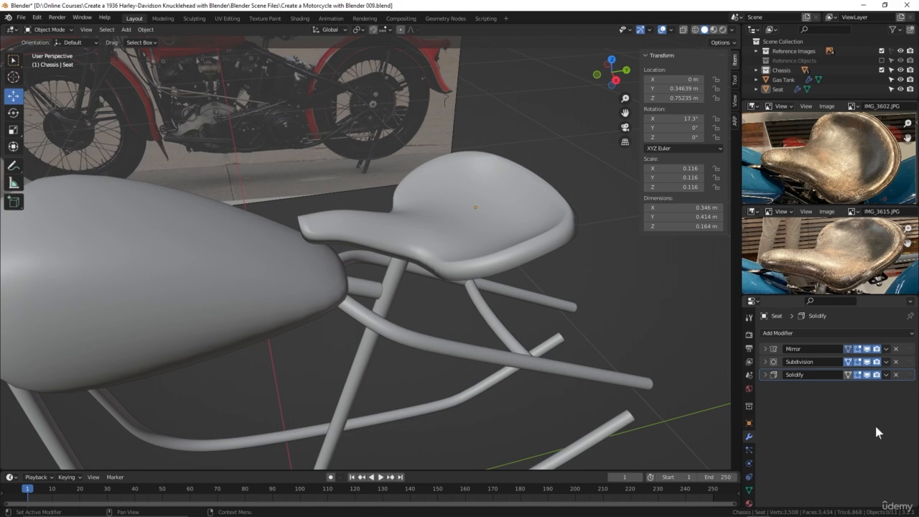
pyautogui.click(911, 380)
pyautogui.moveTo(911, 380); pyautogui.dragTo(911, 366)
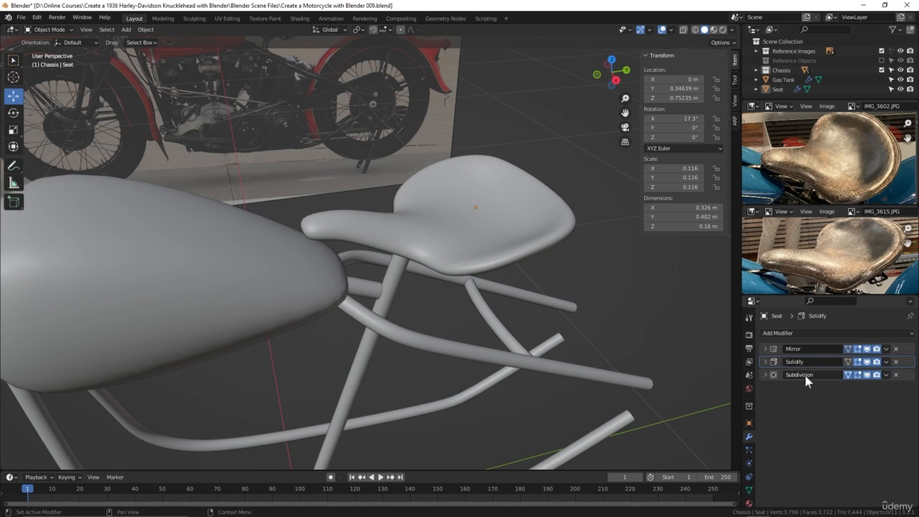
# - Increase the Solidify thickness to 0.28 m, comparing the seat with the reference photo in the wireframe right side view
pyautogui.moveTo(470, 261); pyautogui.dragTo(494, 257, button='middle')
pyautogui.scroll(2, 503, 257)
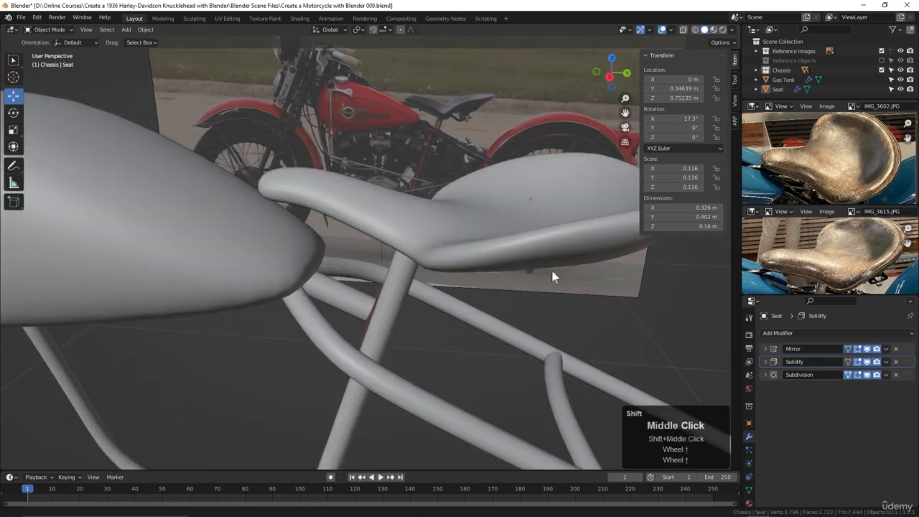
pyautogui.click(765, 362)
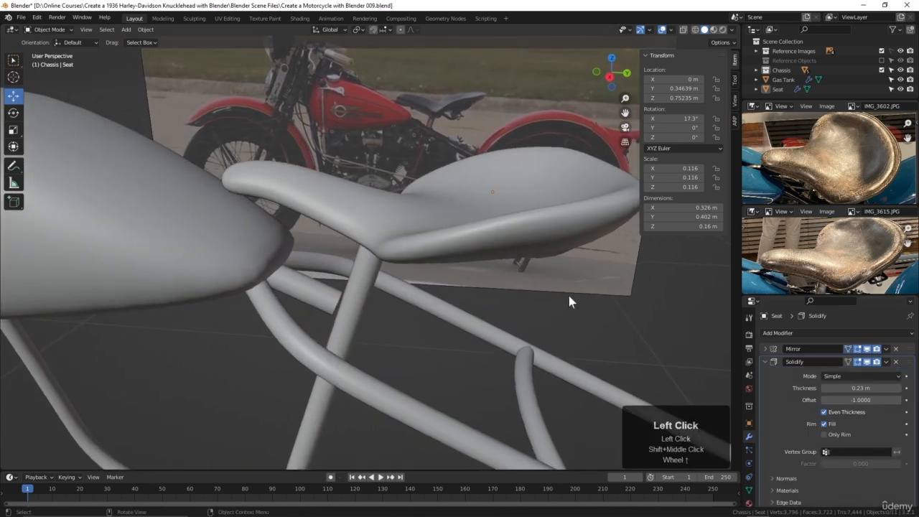
pyautogui.moveTo(860, 388); pyautogui.dragTo(882, 387)
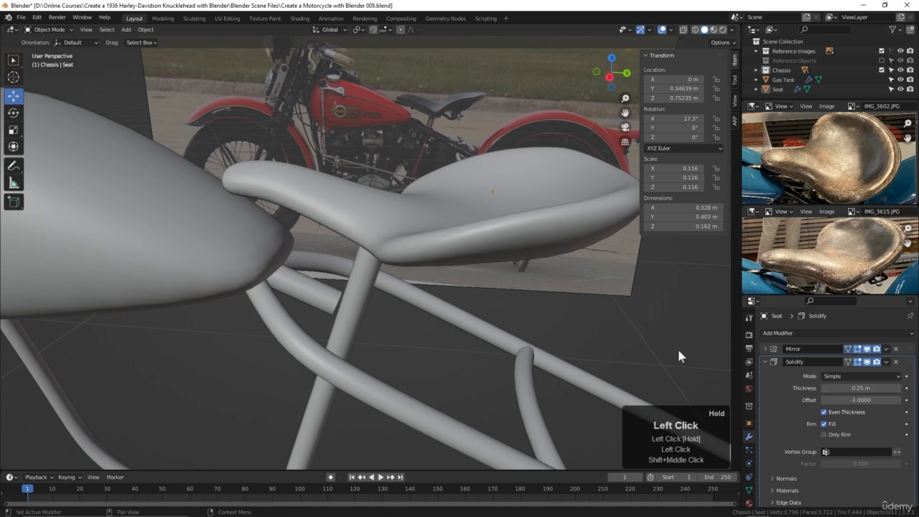
pyautogui.press('KP_3')
pyautogui.press('z')
pyautogui.click(481, 279)
pyautogui.keyDown('shift'); pyautogui.moveTo(589, 289); pyautogui.dragTo(577, 293, button='middle'); pyautogui.keyUp('shift')
pyautogui.middleClick(578, 293)
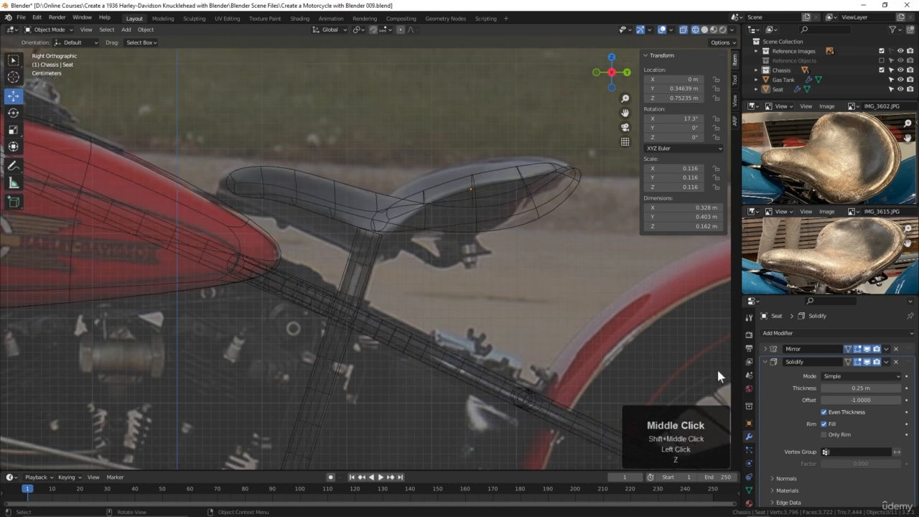
pyautogui.moveTo(861, 388)
pyautogui.mouseDown()
pyautogui.moveTo(883, 387)
pyautogui.moveTo(873, 388)
pyautogui.mouseUp()
# - Collapse the Solidify settings and move the upper rear rim vertices of the seat in vertex mode to match the side photo's outline
pyautogui.keyDown('shift'); pyautogui.moveTo(494, 223); pyautogui.dragTo(564, 244, button='middle'); pyautogui.keyUp('shift')
pyautogui.press('Tab')
pyautogui.press('1')
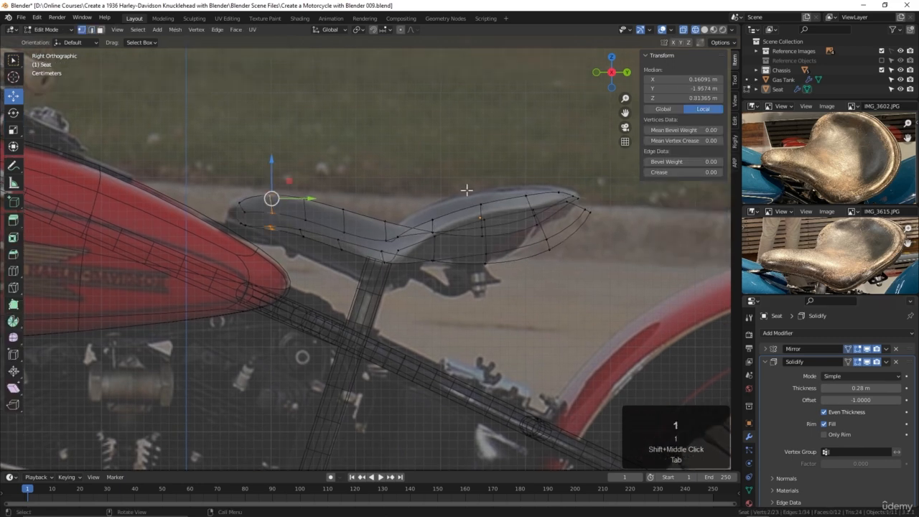
pyautogui.click(481, 193)
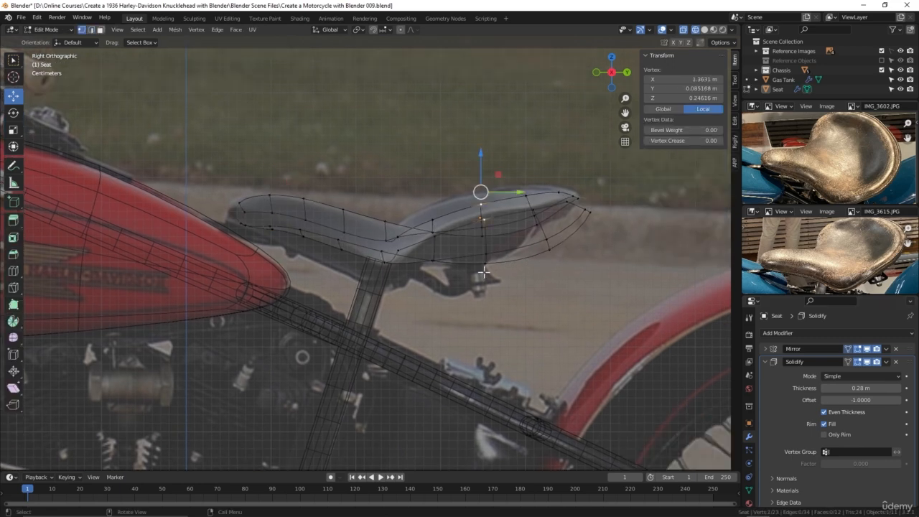
pyautogui.click(765, 362)
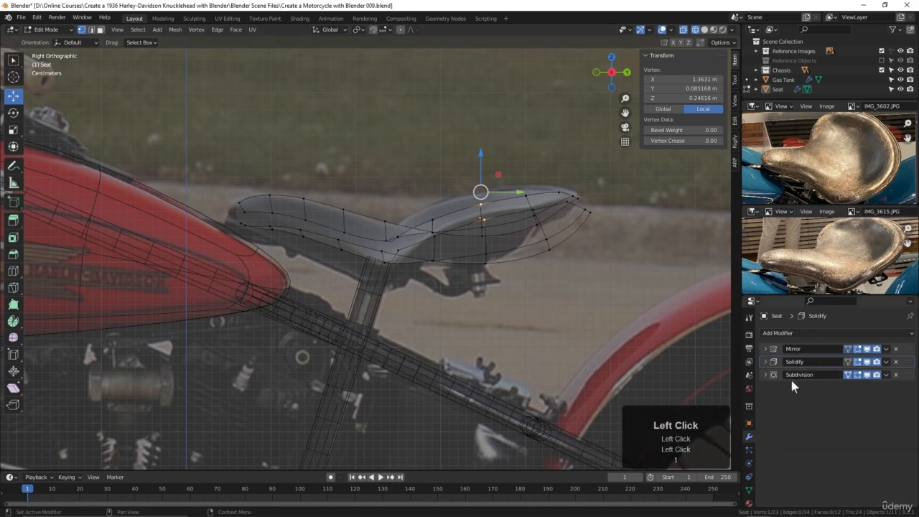
pyautogui.press('g')
pyautogui.click(571, 255)
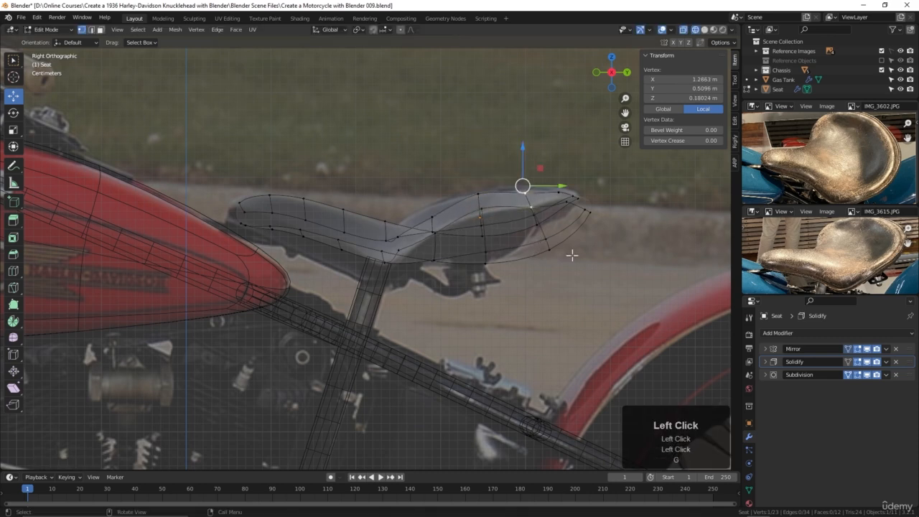
pyautogui.click(580, 218)
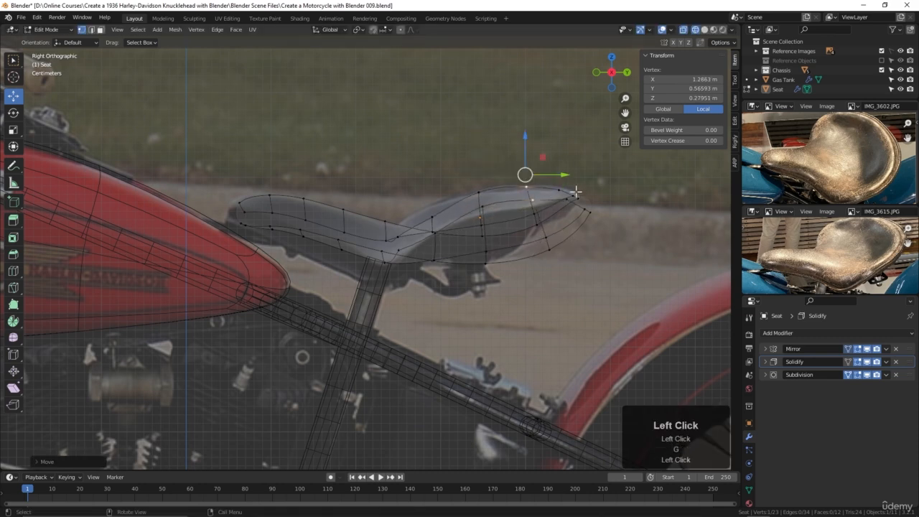
# - Move the rearmost edge vertices and the adjacent rim corner vertex outward to fit the back of the photographed seat
pyautogui.keyDown('shift'); pyautogui.click(579, 191); pyautogui.keyUp('shift')
pyautogui.press('g')
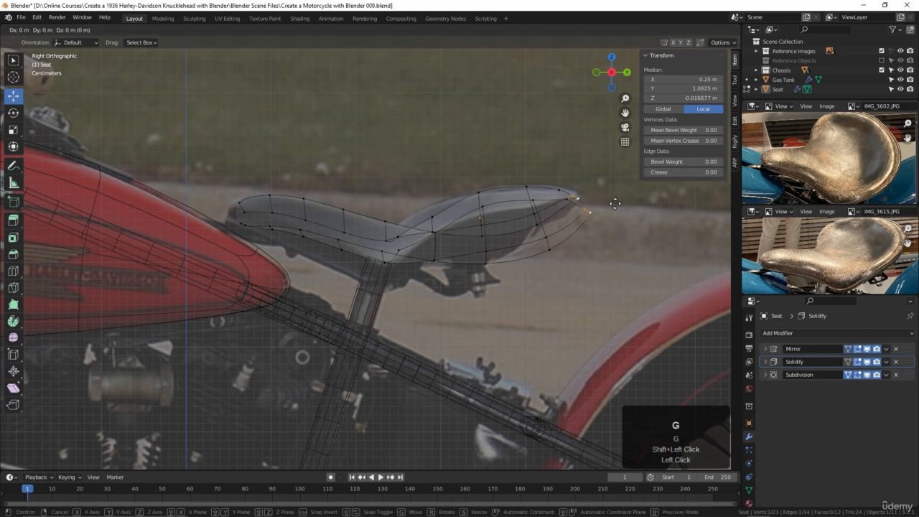
pyautogui.click(614, 204)
pyautogui.click(581, 188)
pyautogui.press('g')
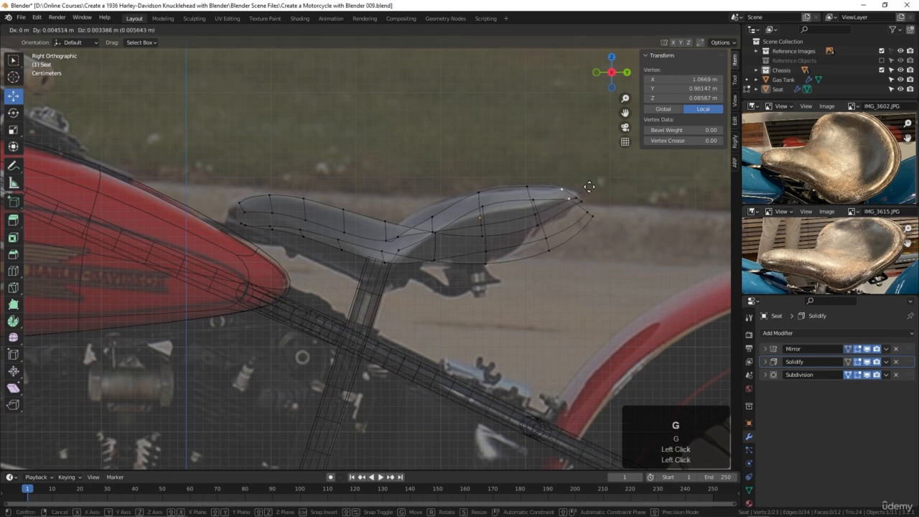
pyautogui.click(589, 187)
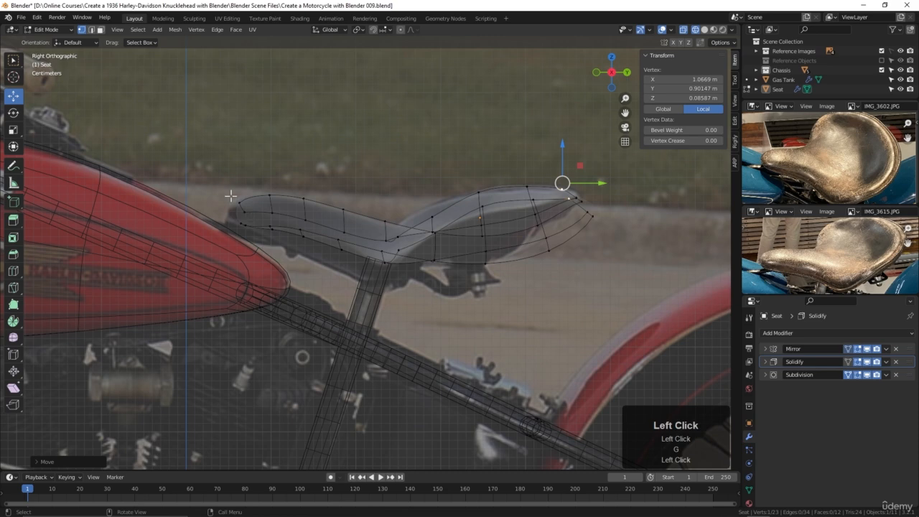
# - Adjust the nose and waist vertices to the photo's side profile and return to solid shading
pyautogui.click(378, 242)
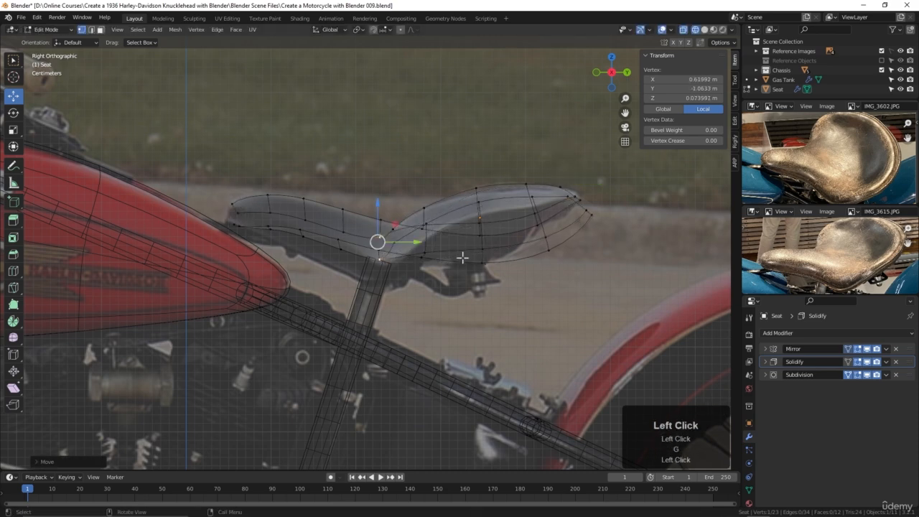
pyautogui.press('z')
pyautogui.click(522, 259)
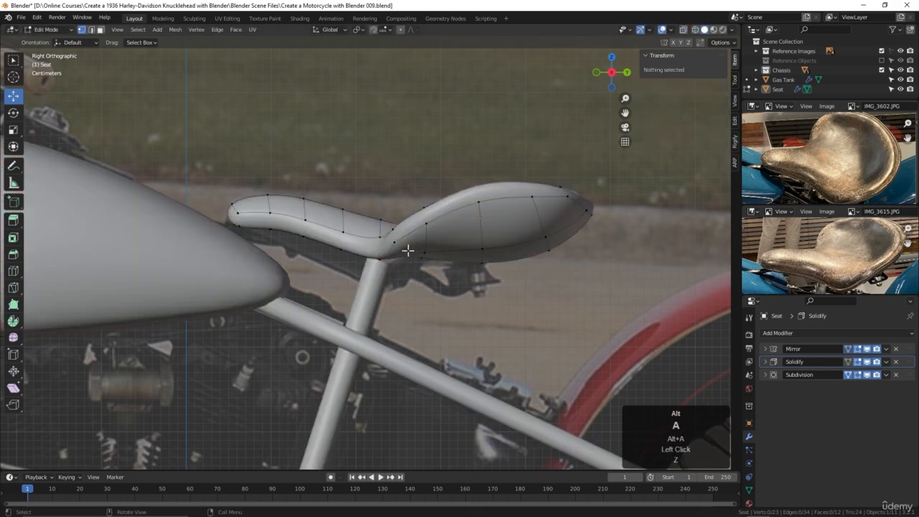
# - Move the rim vertices outward to widen the rear of the seat, checking the smoothed shape in perspective
pyautogui.scroll(-3, 398, 234)
pyautogui.moveTo(398, 233); pyautogui.dragTo(436, 214, button='middle')
pyautogui.press('Tab')
pyautogui.press('Tab')
pyautogui.scroll(2, 464, 271)
pyautogui.click(470, 299)
pyautogui.moveTo(436, 208); pyautogui.dragTo(462, 202)
pyautogui.click(459, 237)
pyautogui.moveTo(486, 224); pyautogui.dragTo(525, 290, button='middle')
pyautogui.moveTo(477, 280); pyautogui.dragTo(454, 267, button='middle')
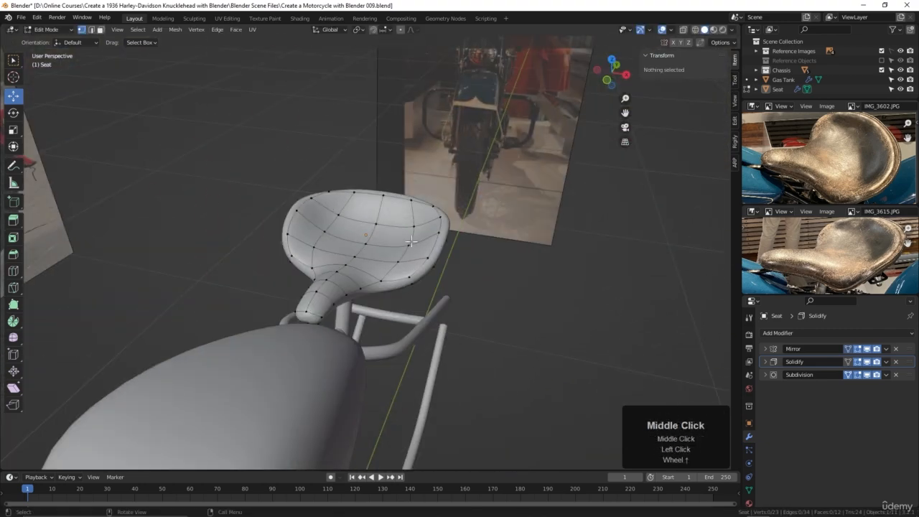
# - Refine the vertices inside the seat pan and along its rim to shape the bowl like the reference photos
pyautogui.click(411, 241)
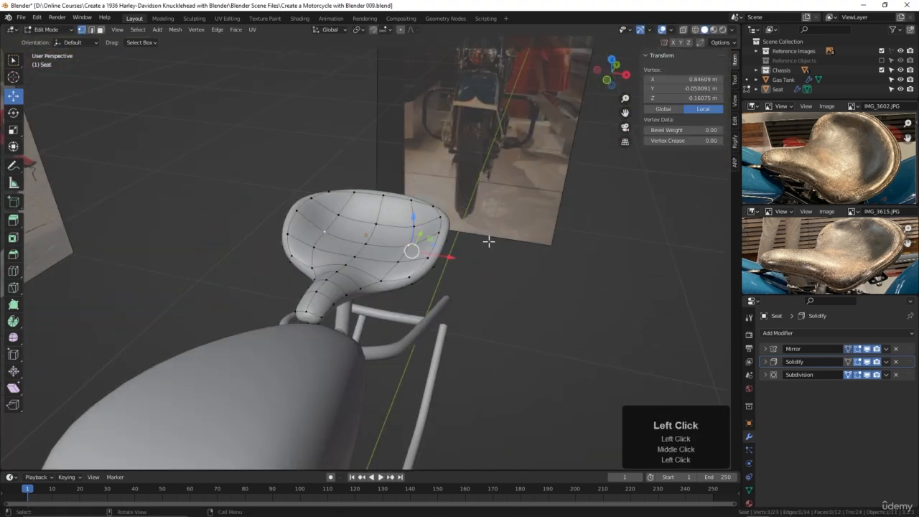
pyautogui.moveTo(488, 238); pyautogui.dragTo(464, 242, button='middle')
pyautogui.moveTo(464, 243)
pyautogui.mouseDown()
pyautogui.moveTo(450, 250)
pyautogui.moveTo(461, 253)
pyautogui.moveTo(453, 262)
pyautogui.moveTo(455, 239)
pyautogui.mouseUp()
pyautogui.click(404, 253)
pyautogui.click(410, 225)
pyautogui.press('Tab')
pyautogui.moveTo(455, 239); pyautogui.dragTo(339, 200, button='middle')
pyautogui.press('Tab')
pyautogui.click(340, 201)
pyautogui.moveTo(341, 152); pyautogui.dragTo(365, 165)
pyautogui.click(364, 198)
# - Examine the smoothed seat and its widest rim vertex from several angles, comparing the shape with the reference photos
pyautogui.press('Tab')
pyautogui.moveTo(402, 217); pyautogui.dragTo(342, 263, button='middle')
pyautogui.press('Tab')
pyautogui.moveTo(394, 277); pyautogui.dragTo(361, 274, button='middle')
pyautogui.moveTo(361, 274); pyautogui.dragTo(359, 273, button='middle')
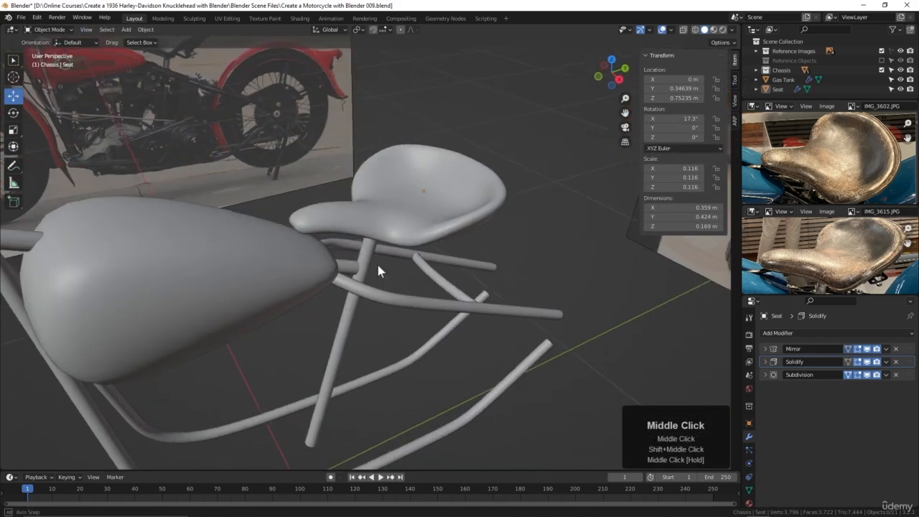
pyautogui.moveTo(377, 262); pyautogui.dragTo(413, 275, button='middle')
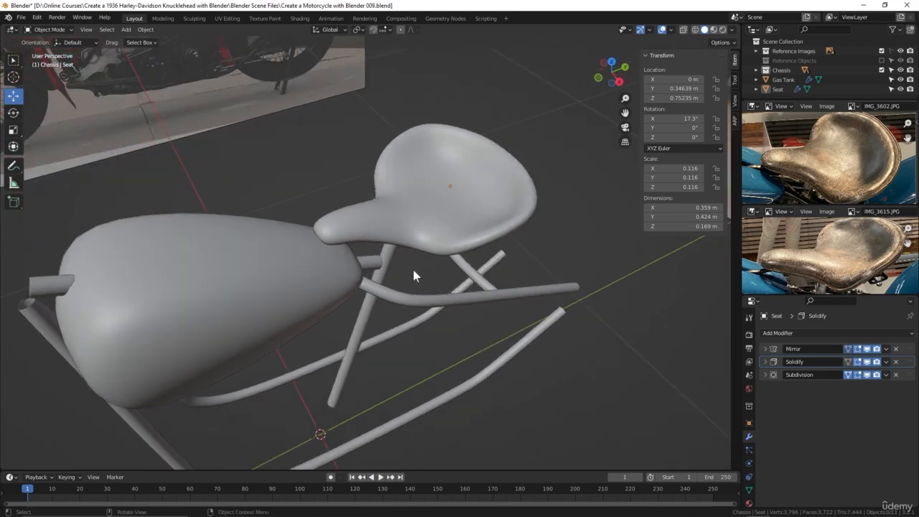
pyautogui.moveTo(413, 275); pyautogui.dragTo(708, 351, button='middle')
pyautogui.press('Tab')
pyautogui.click(487, 242)
pyautogui.click(488, 241)
pyautogui.moveTo(489, 245); pyautogui.dragTo(427, 218, button='middle')
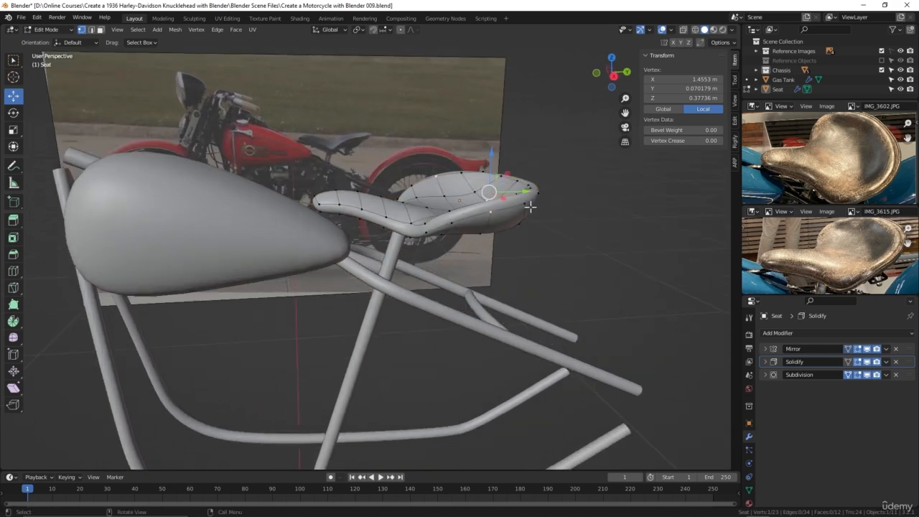
pyautogui.press('Tab')
pyautogui.moveTo(536, 236); pyautogui.dragTo(485, 231, button='middle')
pyautogui.moveTo(523, 255); pyautogui.dragTo(512, 238, button='middle')
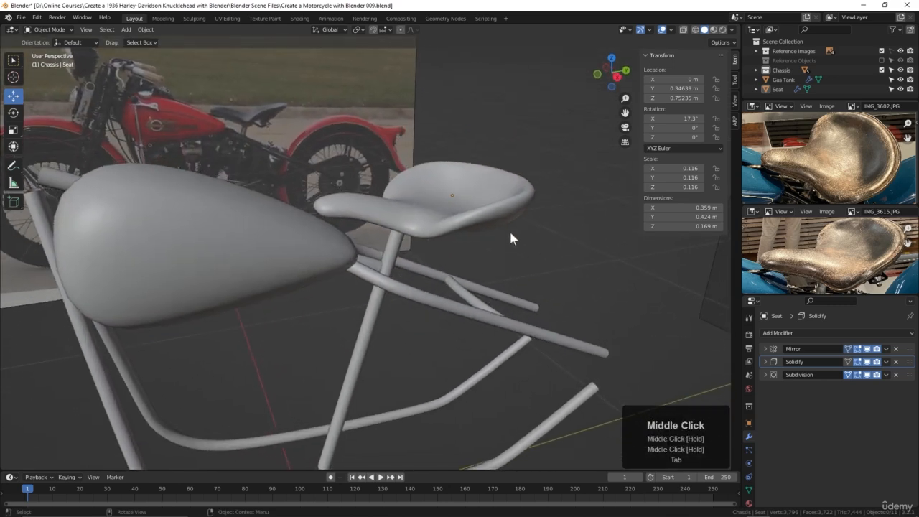
# - Try applying the Solidify modifier while Mirror is still in the stack, inspect the seat, and undo it
pyautogui.click(765, 362)
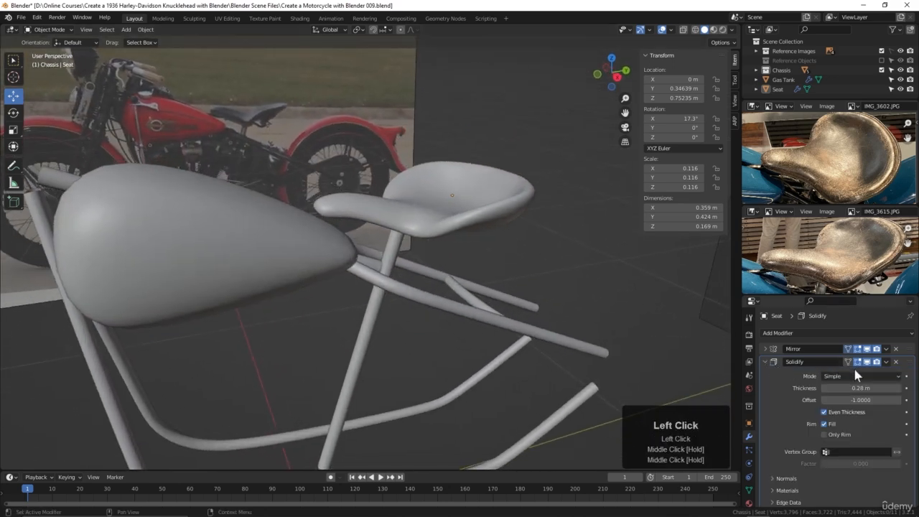
pyautogui.moveTo(610, 323); pyautogui.dragTo(562, 285, button='middle')
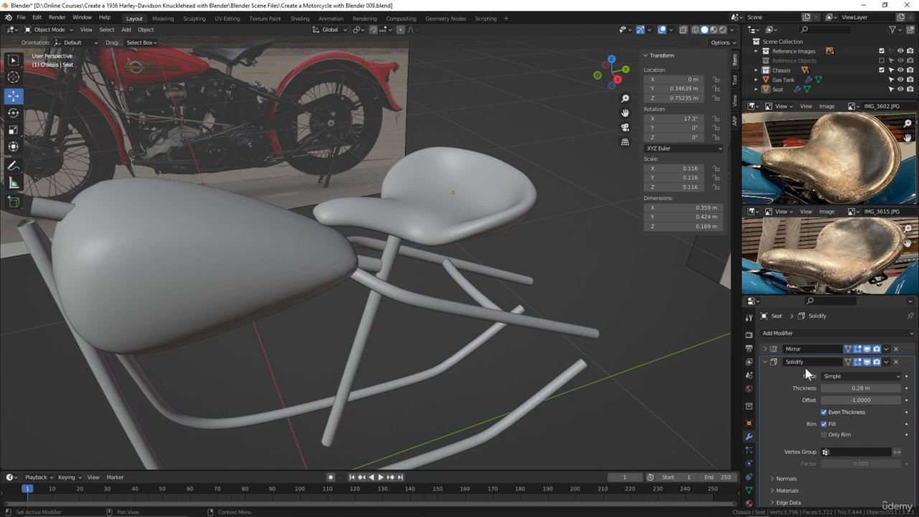
pyautogui.click(885, 362)
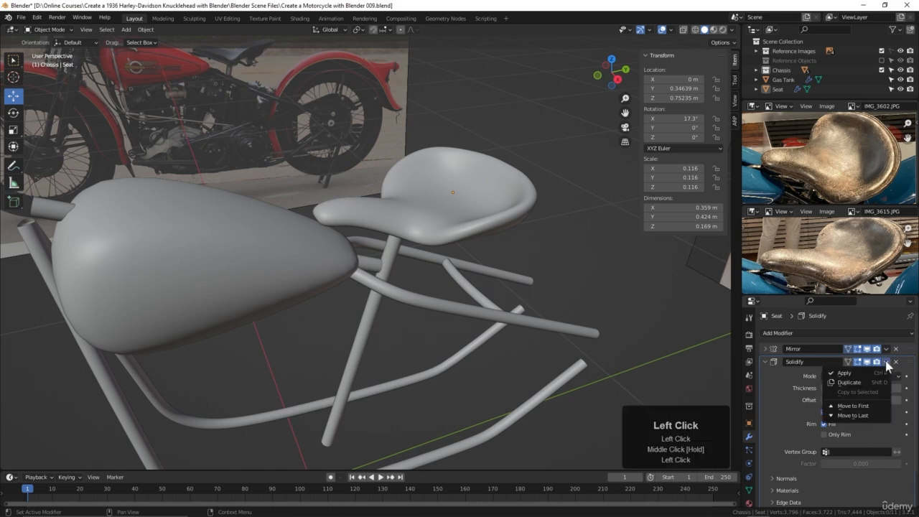
pyautogui.click(845, 373)
pyautogui.moveTo(474, 303); pyautogui.dragTo(545, 302, button='middle')
pyautogui.scroll(2, 476, 240)
pyautogui.moveTo(475, 239); pyautogui.dragTo(319, 210, button='middle')
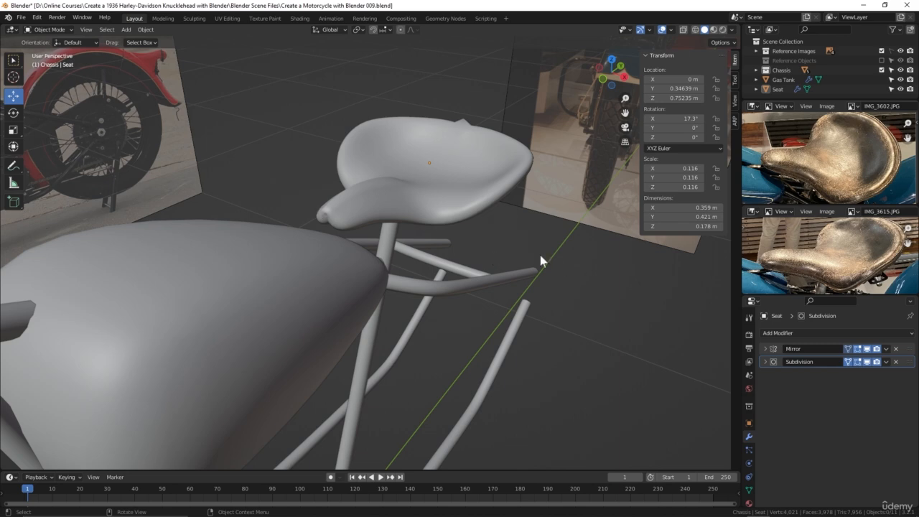
pyautogui.hotkey('ctrl', 'z')
# - Try the Mirror modifier at the end of the stack, inspect the seat's centre, and restore Mirror to first place
pyautogui.moveTo(910, 363); pyautogui.dragTo(910, 392)
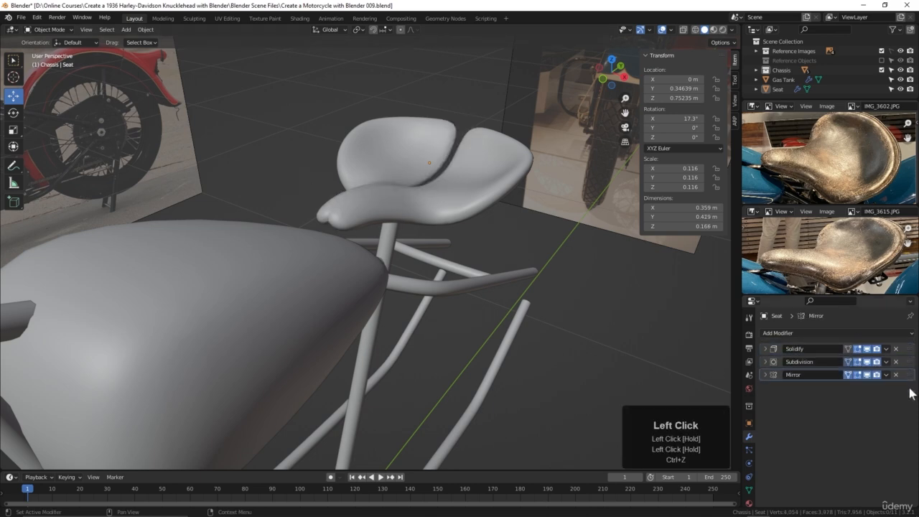
pyautogui.moveTo(524, 287)
pyautogui.mouseDown(button='middle')
pyautogui.moveTo(534, 304)
pyautogui.moveTo(512, 291)
pyautogui.mouseUp(button='middle')
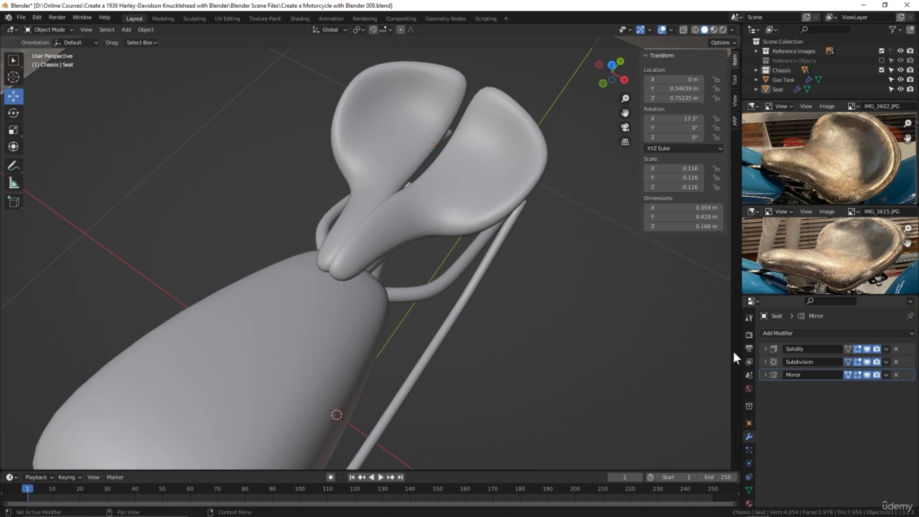
pyautogui.moveTo(512, 347); pyautogui.dragTo(498, 322, button='middle')
pyautogui.moveTo(909, 374); pyautogui.dragTo(908, 349)
pyautogui.moveTo(574, 280); pyautogui.dragTo(540, 315, button='middle')
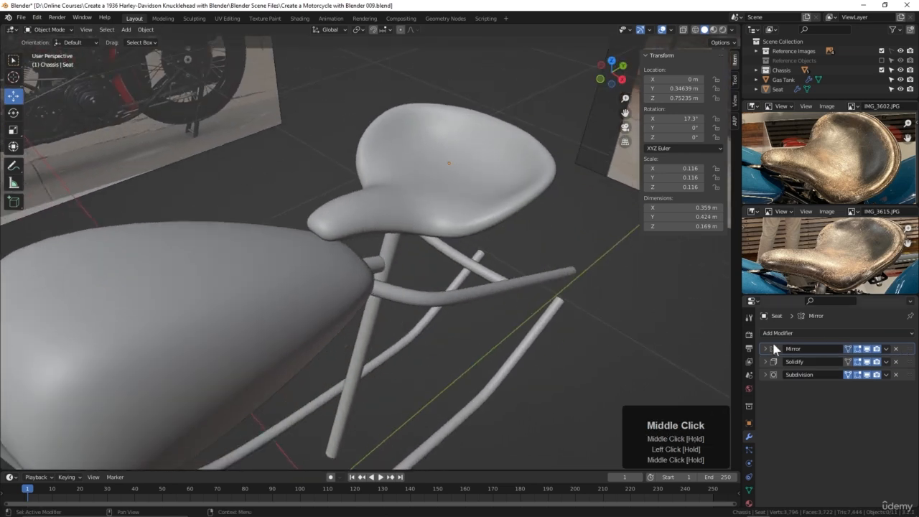
pyautogui.moveTo(486, 261); pyautogui.dragTo(479, 256, button='middle')
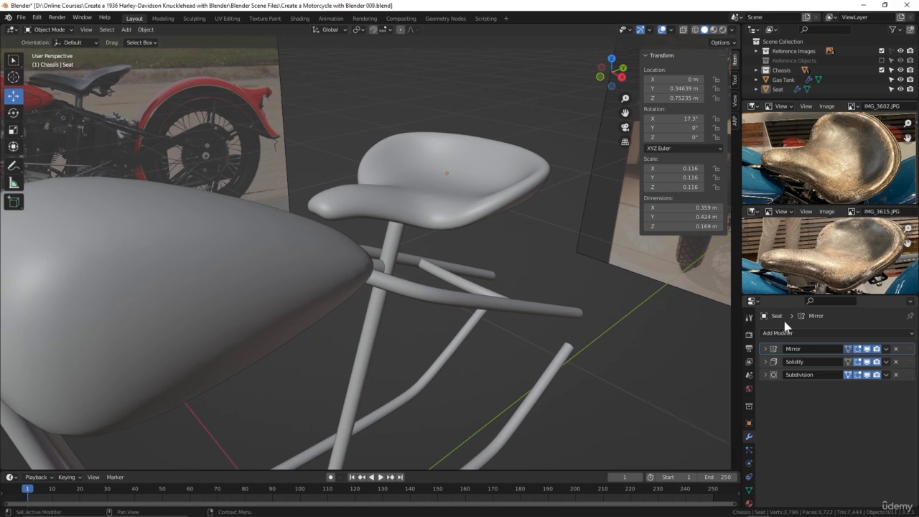
# - Apply the seat's Mirror modifier and apply the Solidify modifier after it
pyautogui.click(886, 349)
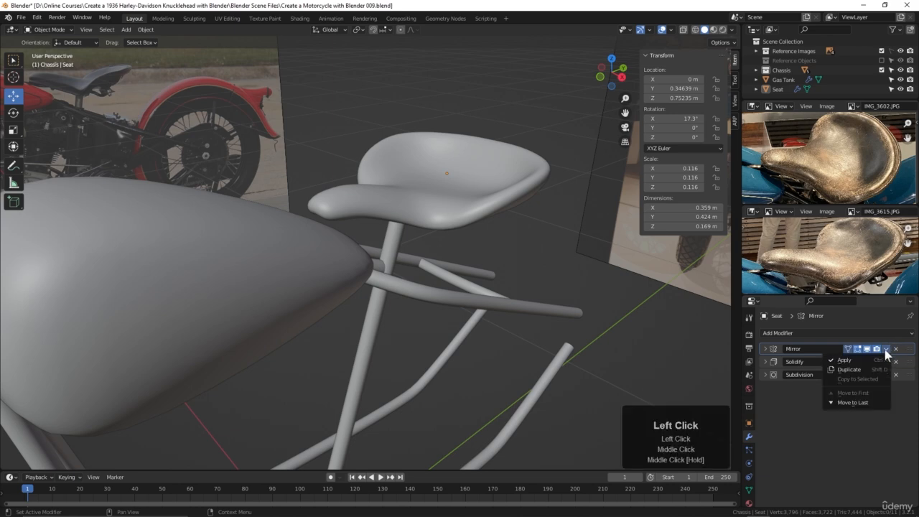
pyautogui.click(843, 359)
pyautogui.moveTo(518, 251); pyautogui.dragTo(523, 262, button='middle')
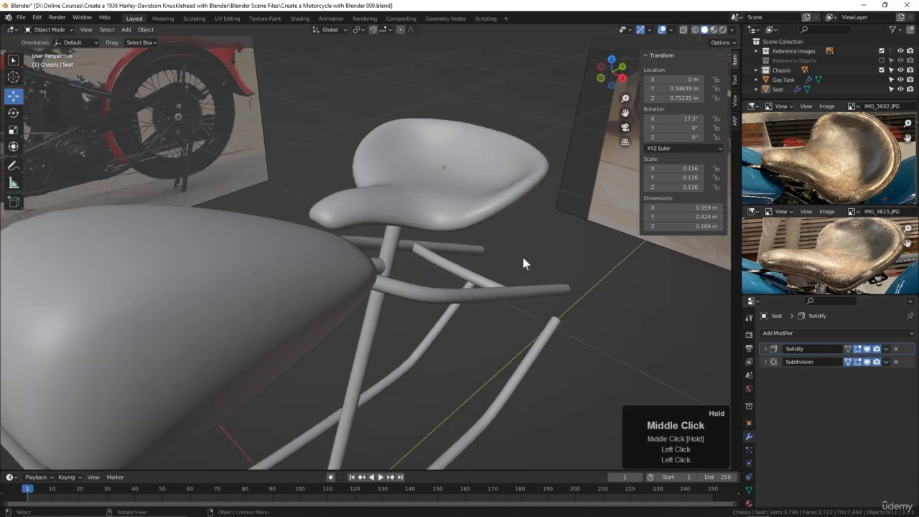
pyautogui.click(887, 349)
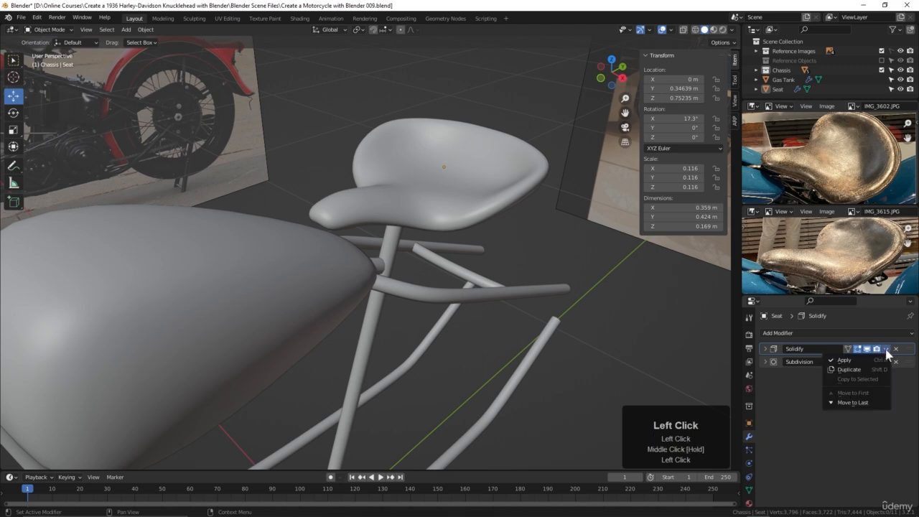
pyautogui.click(843, 360)
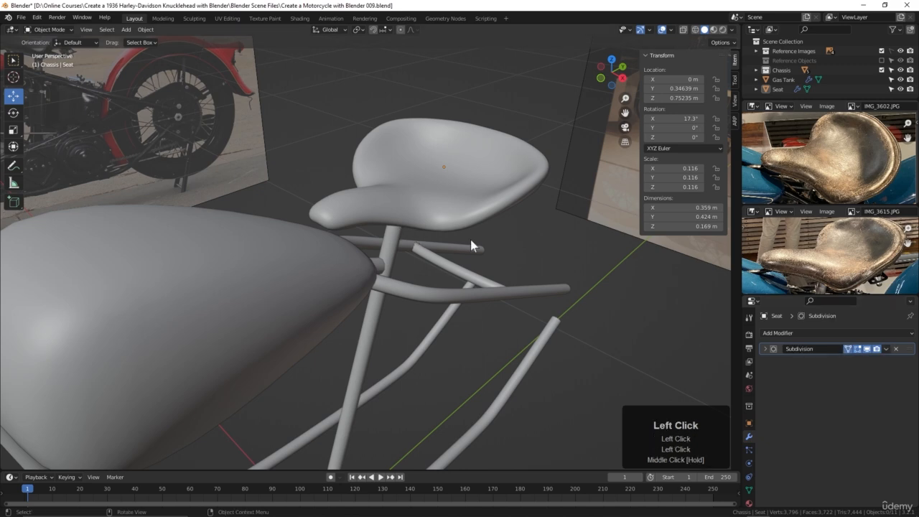
# - Examine the applied seat mesh in Edit Mode and its smoothed surface in Object Mode from the side and above
pyautogui.press('Tab')
pyautogui.moveTo(515, 252); pyautogui.dragTo(444, 171, button='middle')
pyautogui.moveTo(529, 217); pyautogui.dragTo(558, 268, button='middle')
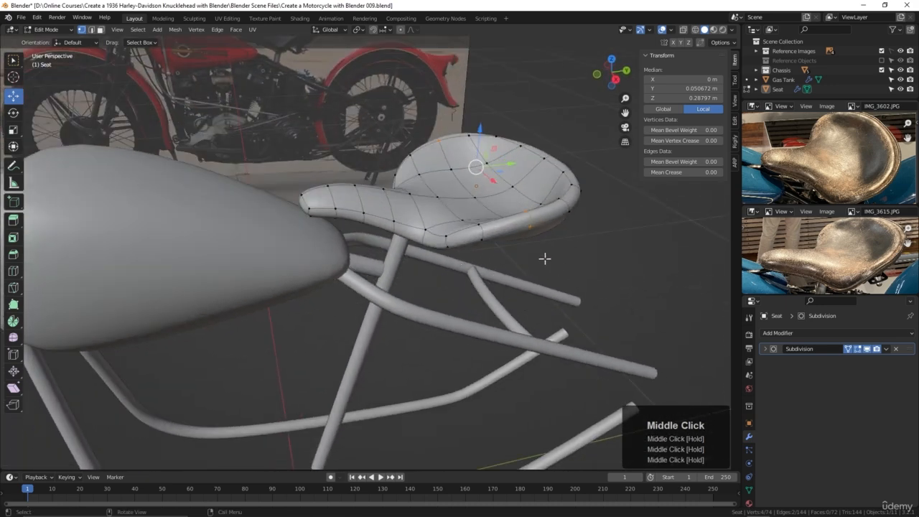
pyautogui.press('Tab')
pyautogui.moveTo(498, 254); pyautogui.dragTo(488, 276, button='middle')
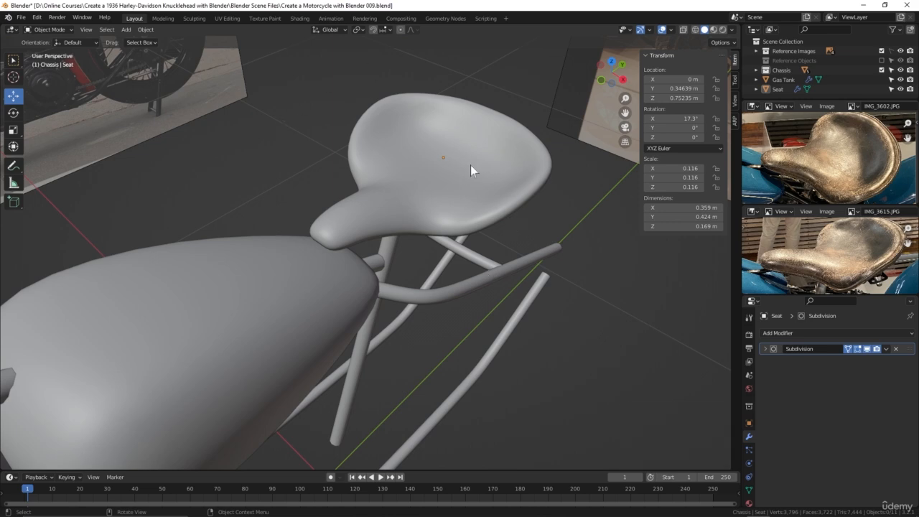
pyautogui.moveTo(431, 231); pyautogui.dragTo(399, 267, button='middle')
pyautogui.scroll(2, 424, 245)
pyautogui.scroll(-2, 425, 247)
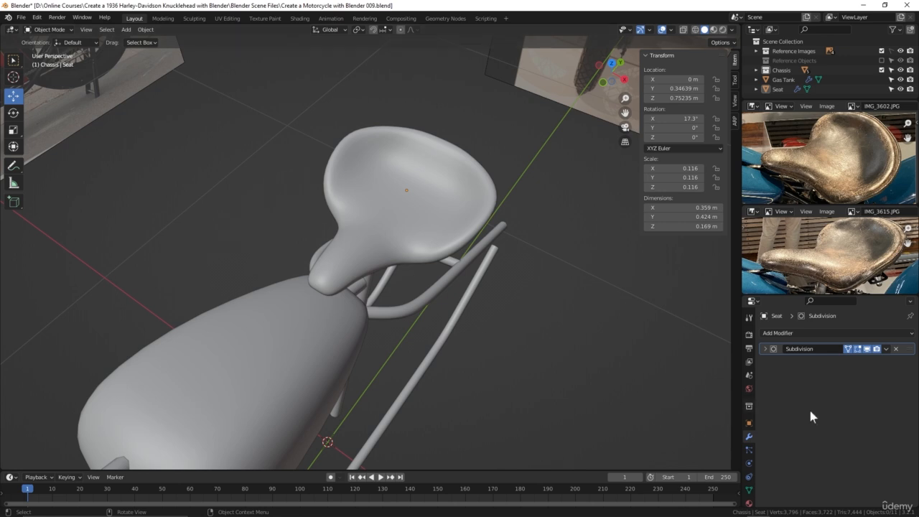
# - Remove the Subdivision modifier from the seat and open its mesh in Edit Mode
pyautogui.click(895, 349)
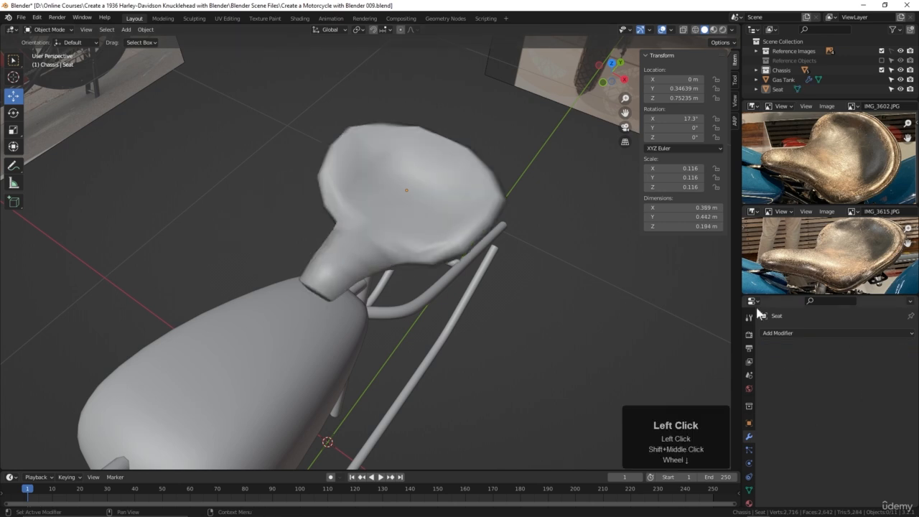
pyautogui.click(402, 222)
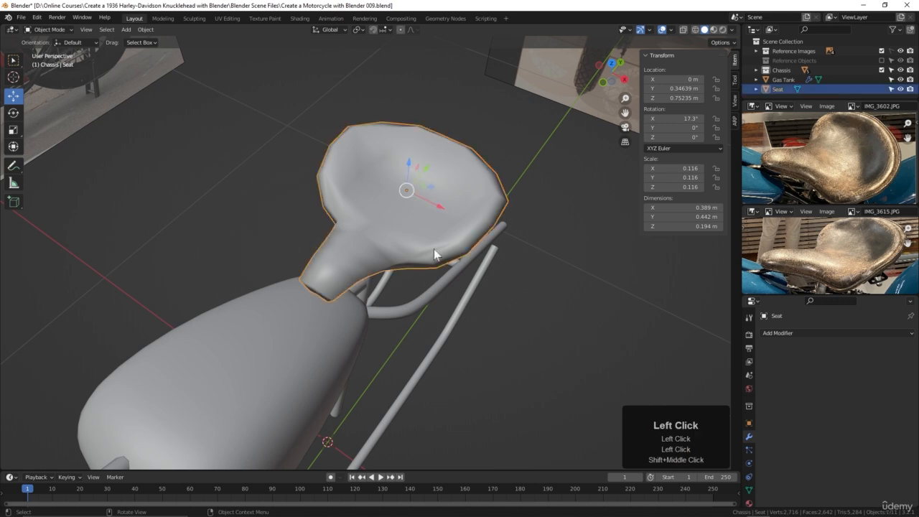
pyautogui.press('Tab')
# - Delete all faces of the seat's half on the negative X side in a wireframe top view, then return to Object Mode
pyautogui.moveTo(433, 250); pyautogui.dragTo(495, 256, button='middle')
pyautogui.press('KP_7')
pyautogui.press('z')
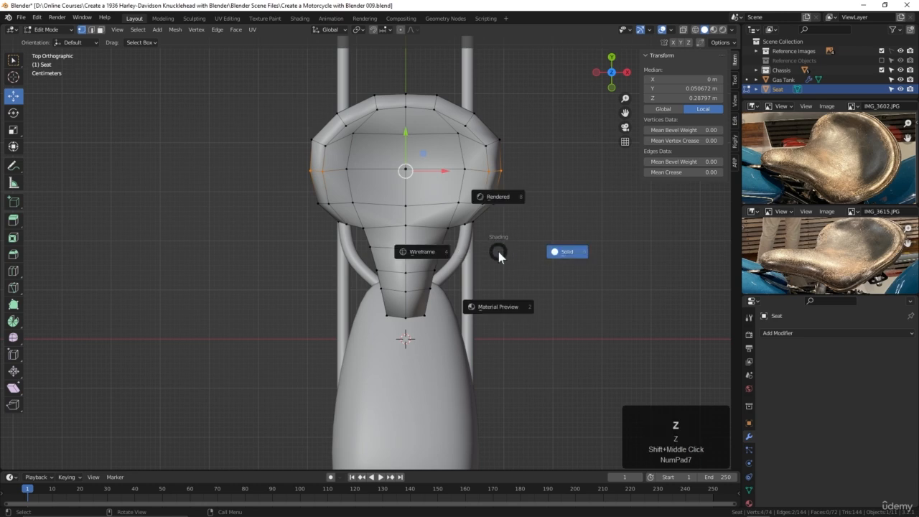
pyautogui.click(423, 252)
pyautogui.press('3')
pyautogui.click(587, 288)
pyautogui.click(587, 295)
pyautogui.moveTo(242, 63); pyautogui.dragTo(404, 380)
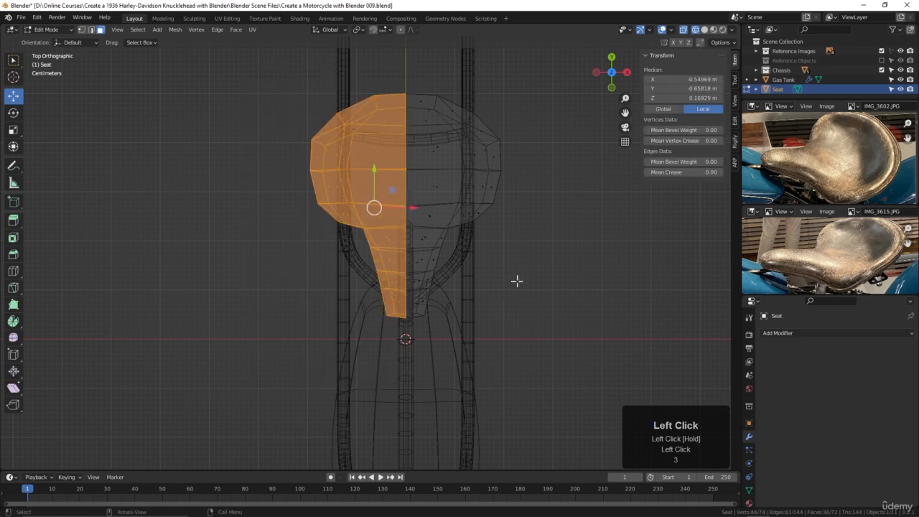
pyautogui.press('Delete')
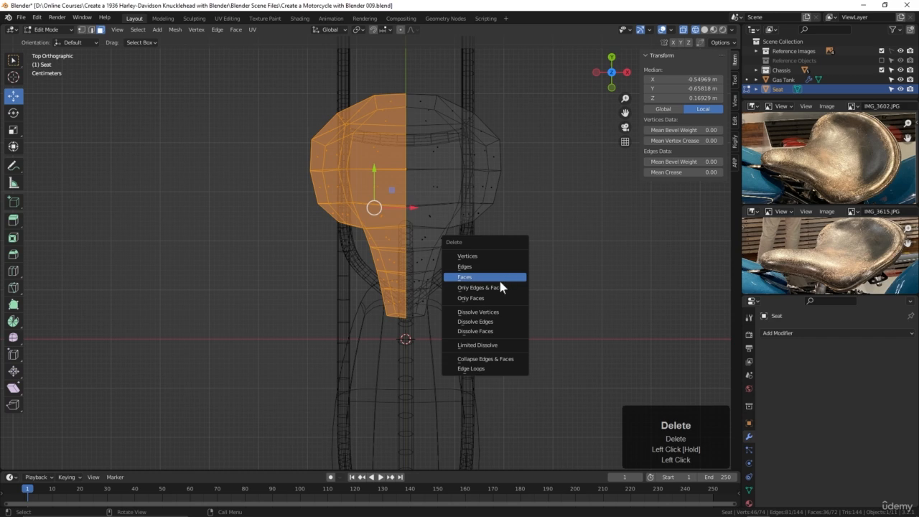
pyautogui.click(496, 277)
pyautogui.press('Tab')
# - Add a Mirror modifier on the X axis with Clipping enabled to the half seat and restore solid shading
pyautogui.moveTo(545, 330); pyautogui.dragTo(517, 295, button='middle')
pyautogui.click(782, 333)
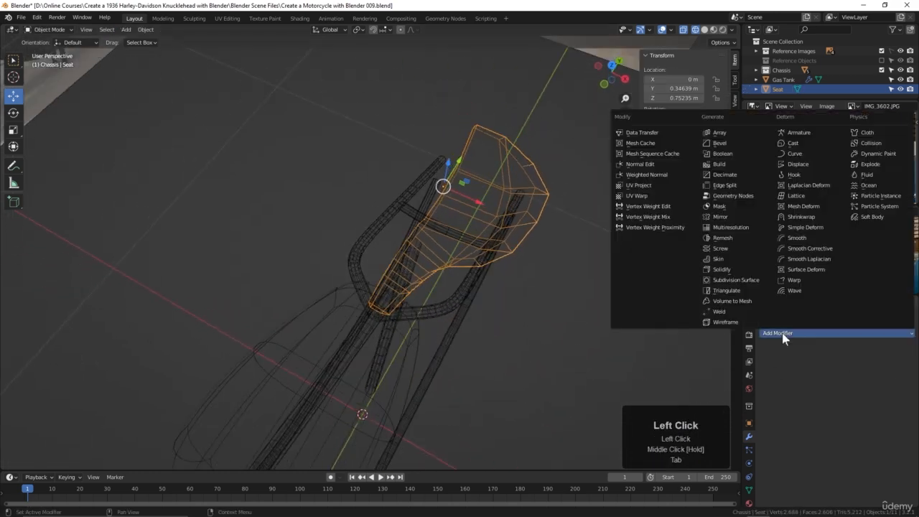
pyautogui.click(722, 219)
pyautogui.click(824, 409)
pyautogui.press('z')
pyautogui.click(588, 329)
pyautogui.moveTo(589, 329)
pyautogui.mouseDown(button='middle')
pyautogui.moveTo(520, 328)
pyautogui.moveTo(509, 298)
pyautogui.mouseUp(button='middle')
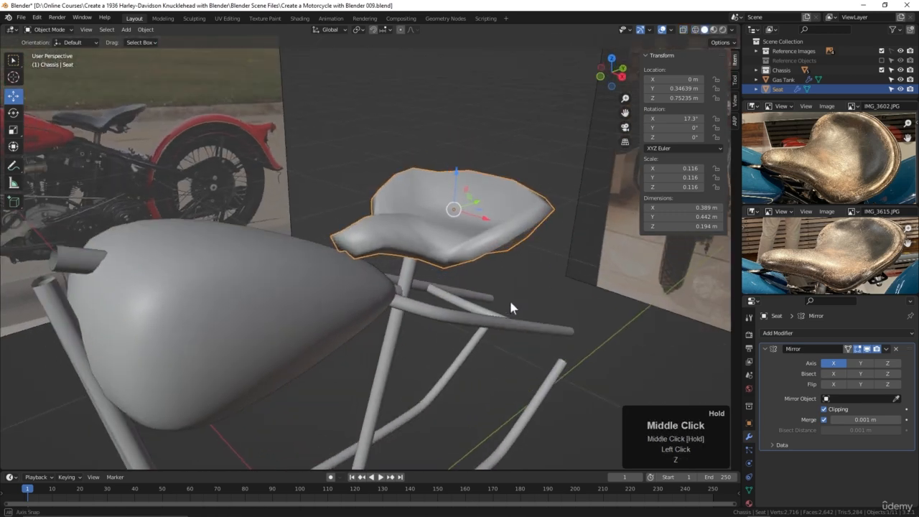
# - Add a Subdivision Surface modifier with 2 viewport levels below the Mirror and enable on-cage display for both modifiers
pyautogui.click(765, 348)
pyautogui.click(795, 330)
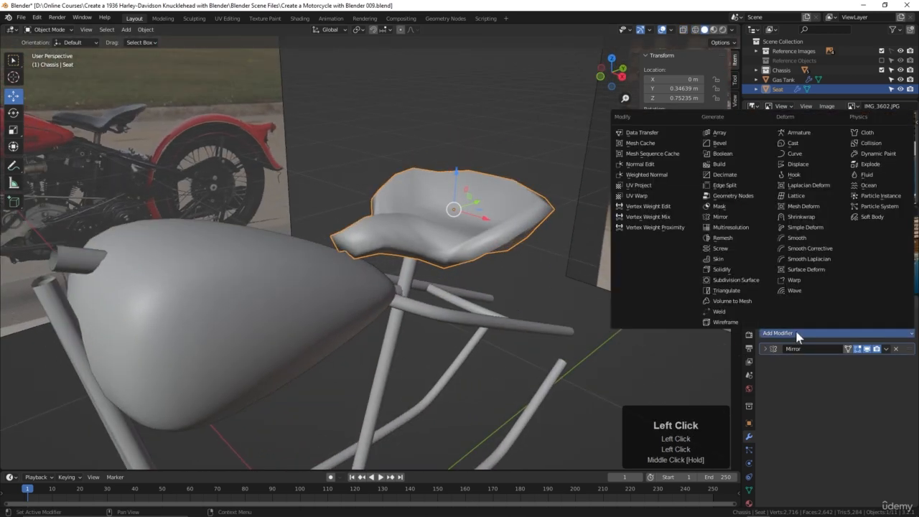
pyautogui.click(739, 280)
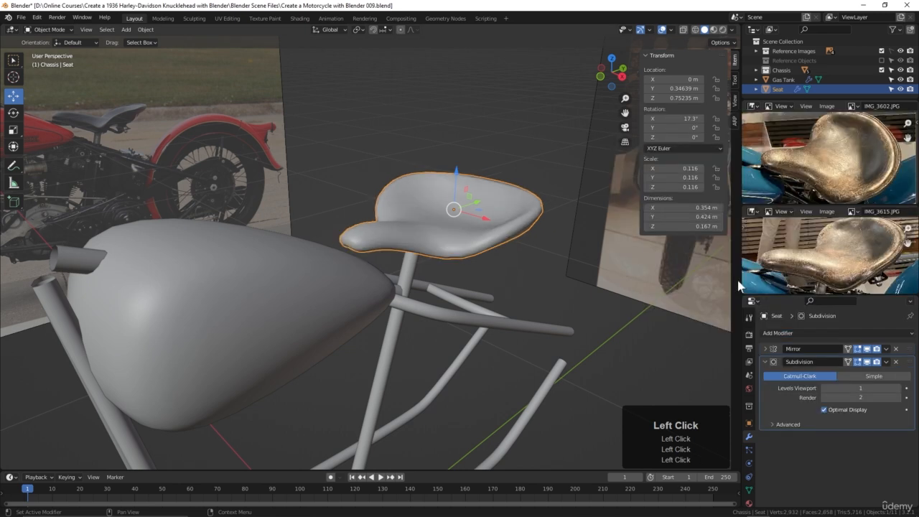
pyautogui.click(898, 389)
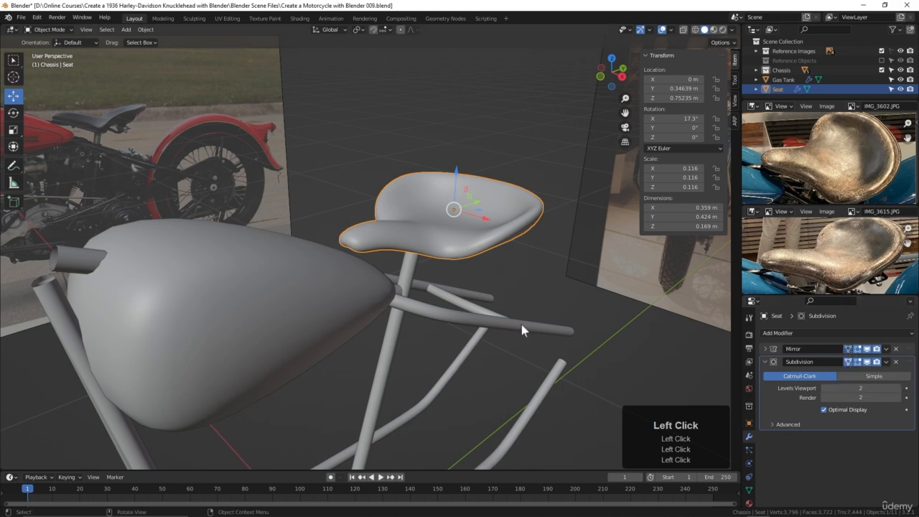
# - Open the seat mesh in Edit Mode and examine its smoothed edge flow from the side and above
pyautogui.moveTo(527, 301); pyautogui.dragTo(447, 301, button='middle')
pyautogui.press('Tab')
pyautogui.moveTo(419, 227); pyautogui.dragTo(397, 325, button='middle')
pyautogui.keyDown('shift'); pyautogui.scroll(1, 524, 294); pyautogui.keyUp('shift')
pyautogui.moveTo(472, 306); pyautogui.dragTo(465, 310, button='middle')
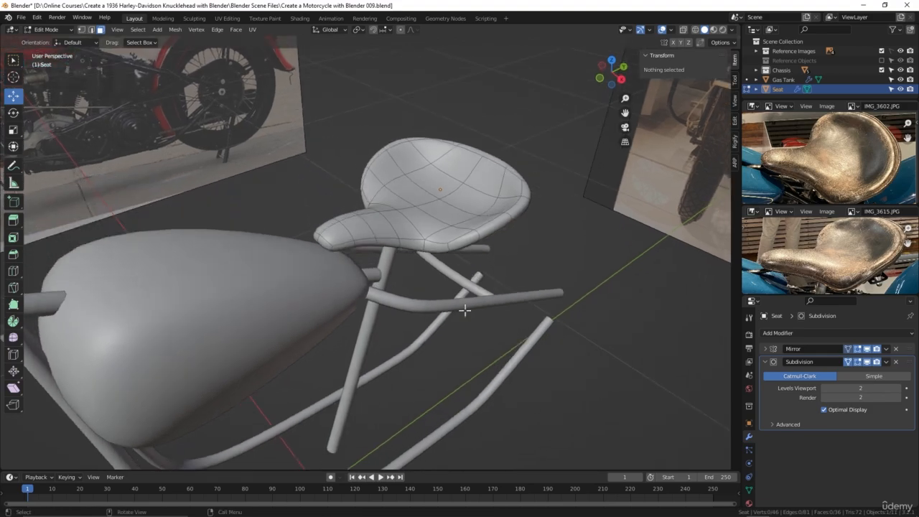